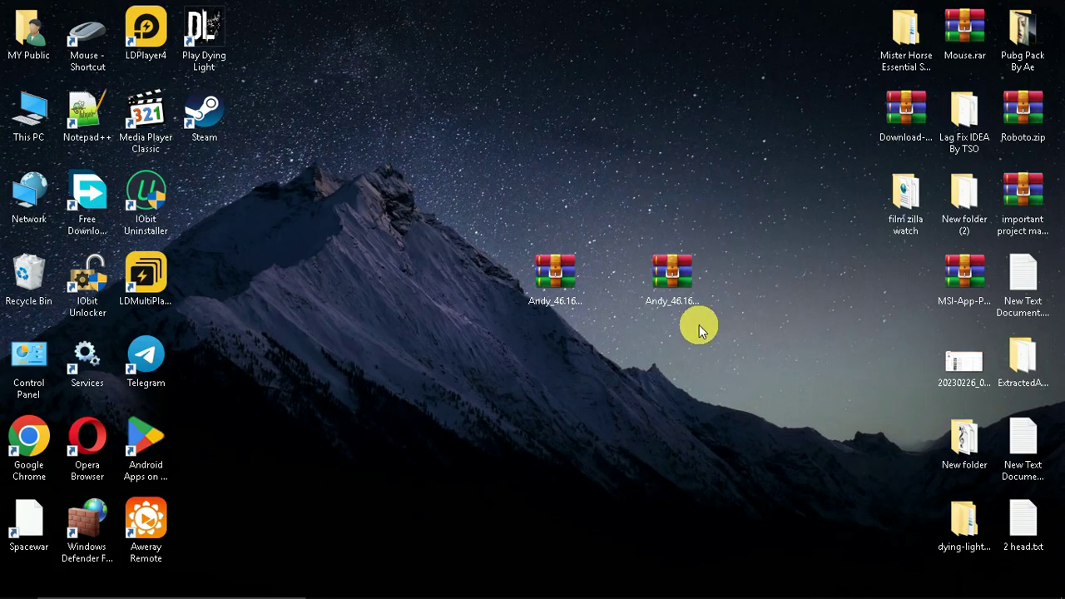
Move Andy_46.16_58_x86.zip away from the x64 archive, across the desktop beside the MSI-App archive
{"action": "left_click_drag", "start_coordinate": [823, 405], "coordinate": [611, 295]}
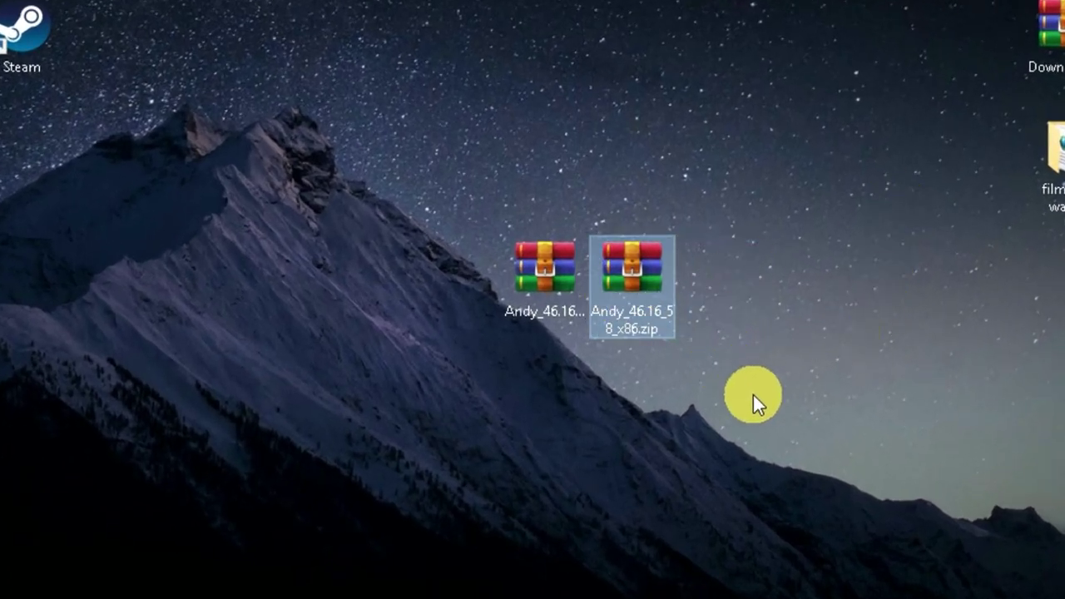
{"action": "left_click", "coordinate": [840, 324]}
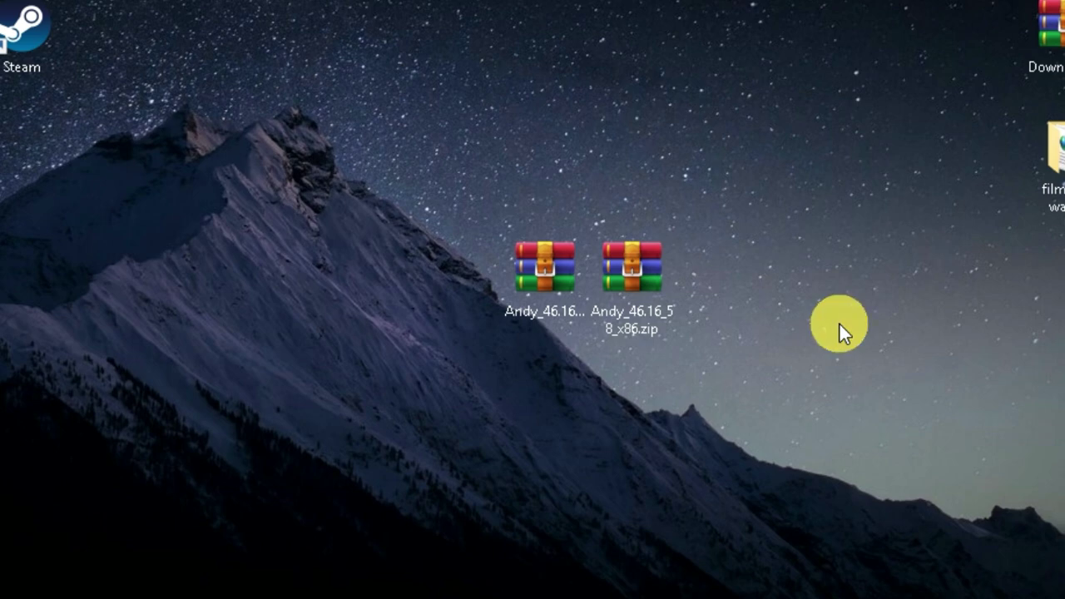
{"action": "left_click_drag", "start_coordinate": [856, 492], "coordinate": [642, 467]}
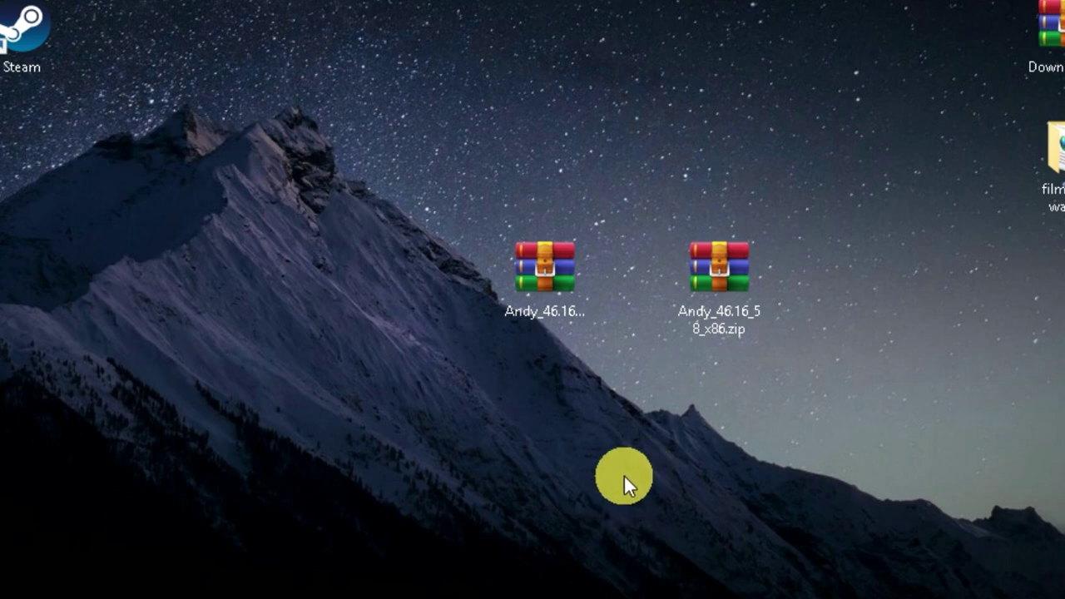
{"action": "left_click_drag", "start_coordinate": [735, 225], "coordinate": [806, 293]}
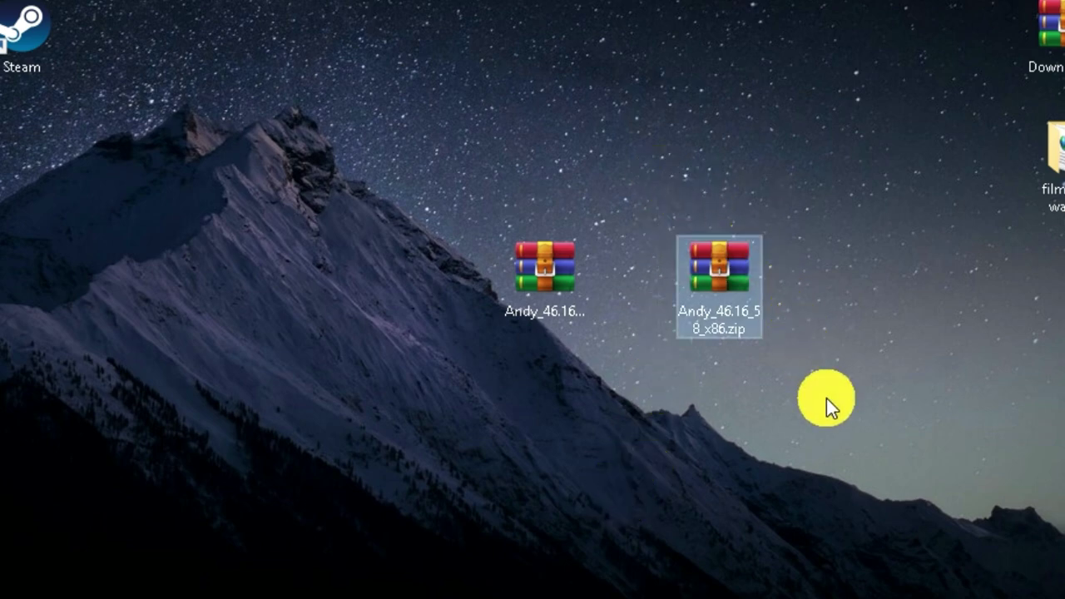
{"action": "left_click", "coordinate": [576, 261]}
{"action": "left_click_drag", "start_coordinate": [646, 154], "coordinate": [493, 389]}
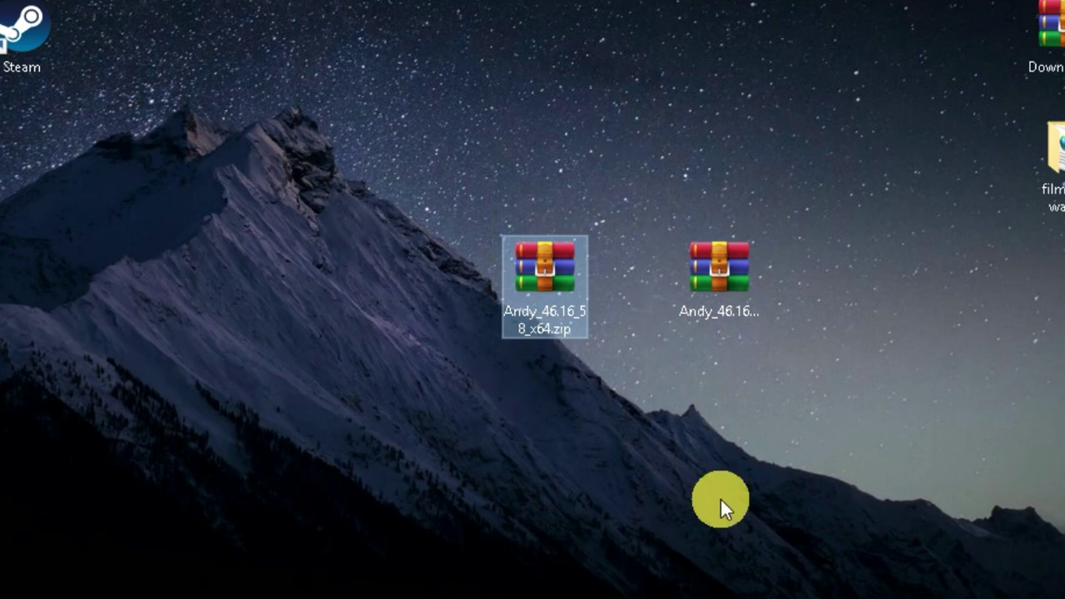
{"action": "left_click_drag", "start_coordinate": [696, 297], "coordinate": [1022, 308]}
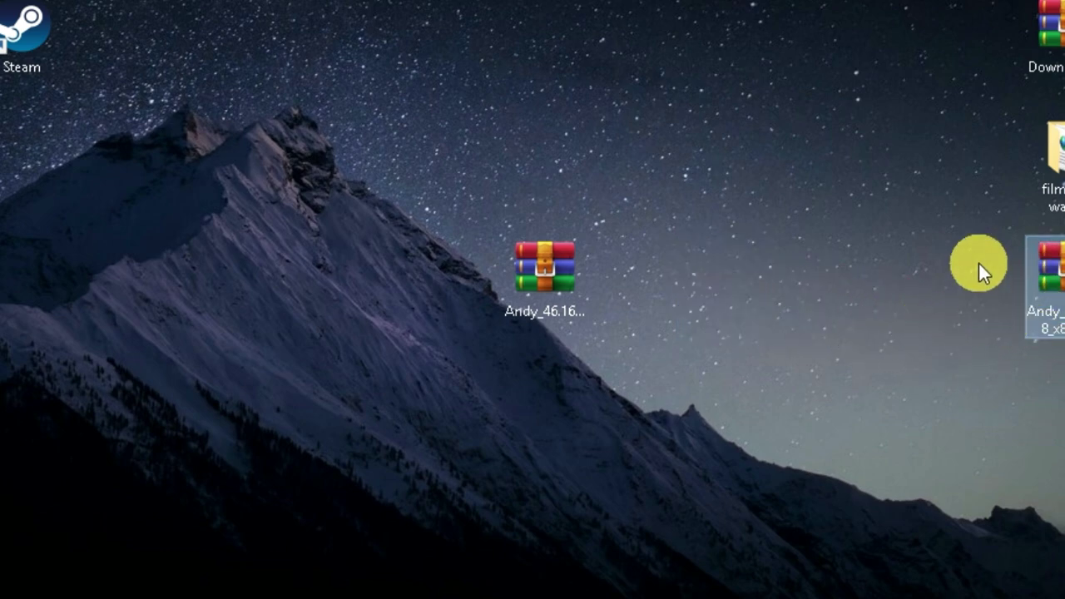
Extract Andy_46.16_58_x64.zip onto the desktop and launch the extracted Andy_46.16_58_x64.exe installer
{"action": "right_click", "coordinate": [561, 279]}
{"action": "left_click", "coordinate": [604, 321]}
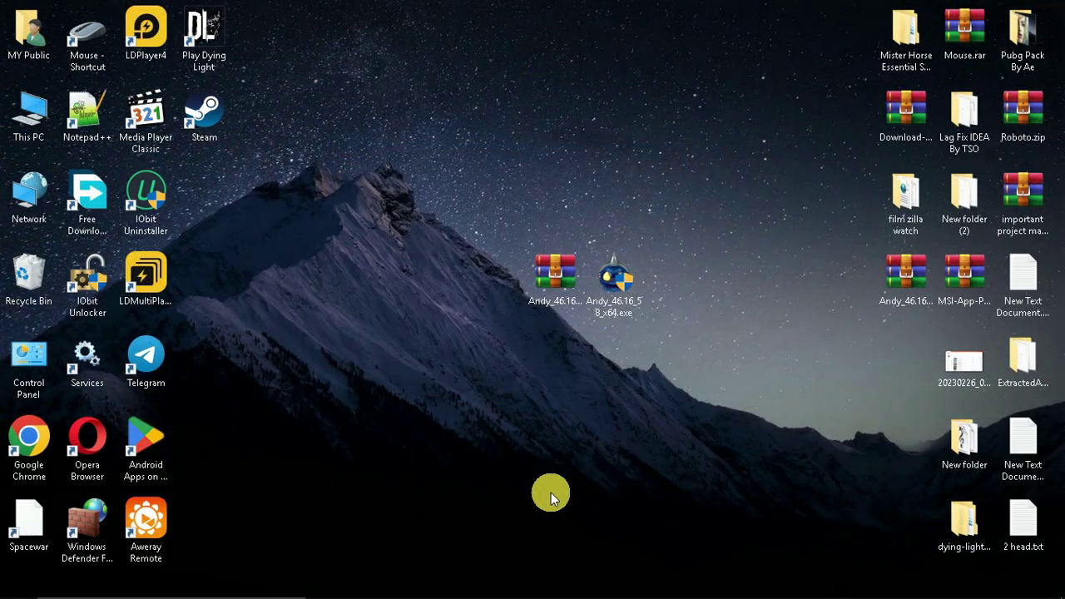
{"action": "right_click", "coordinate": [616, 310]}
{"action": "left_click", "coordinate": [665, 123]}
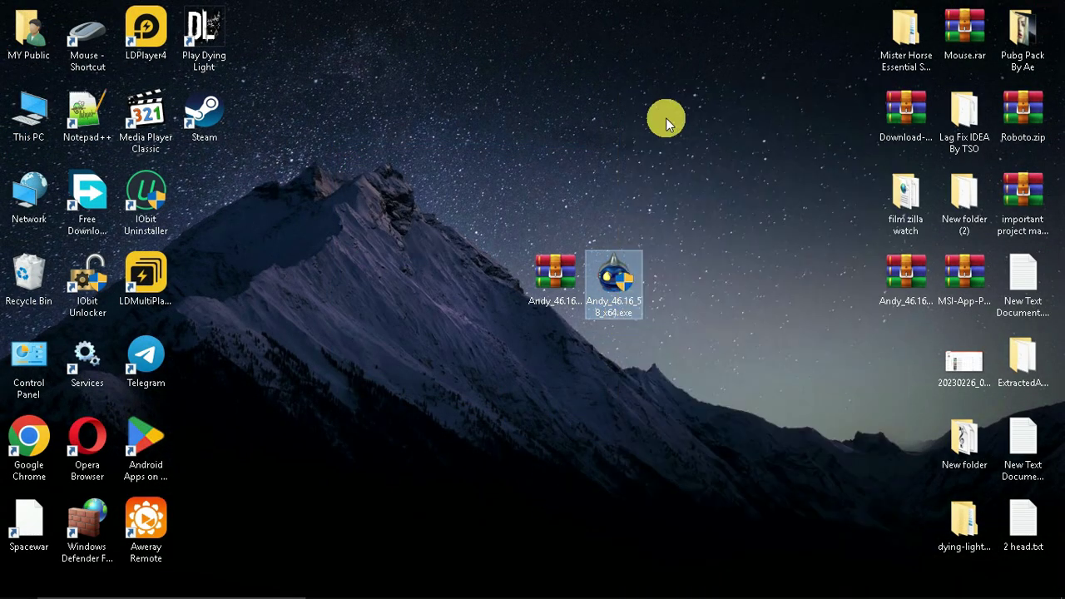
{"action": "left_click", "coordinate": [601, 423]}
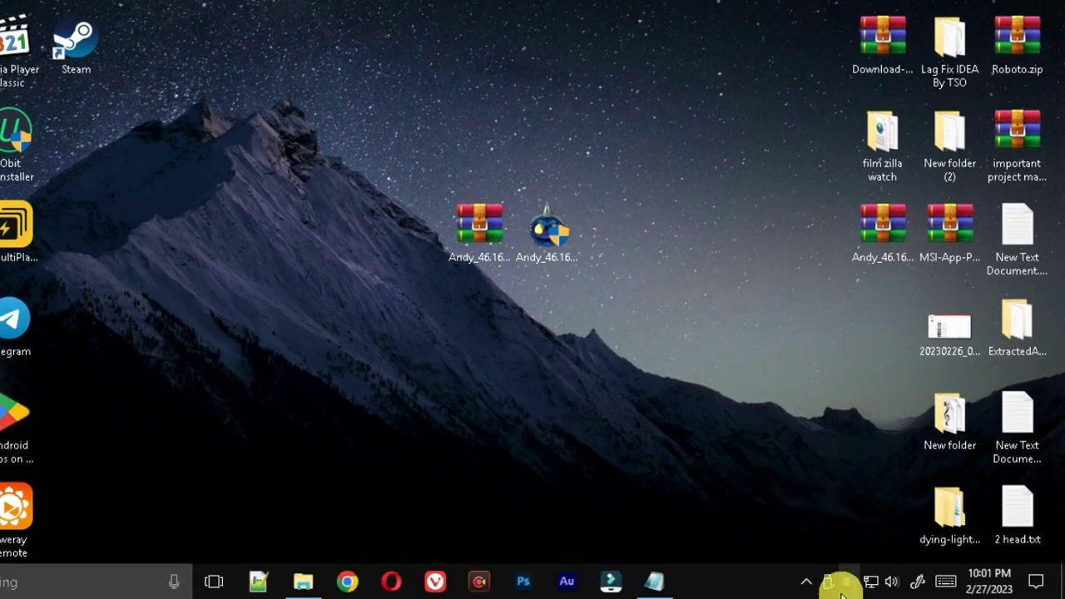
Disconnect the computer's internet connection using the tethering app in the system tray
{"action": "right_click", "coordinate": [845, 584]}
{"action": "left_click", "coordinate": [870, 528]}
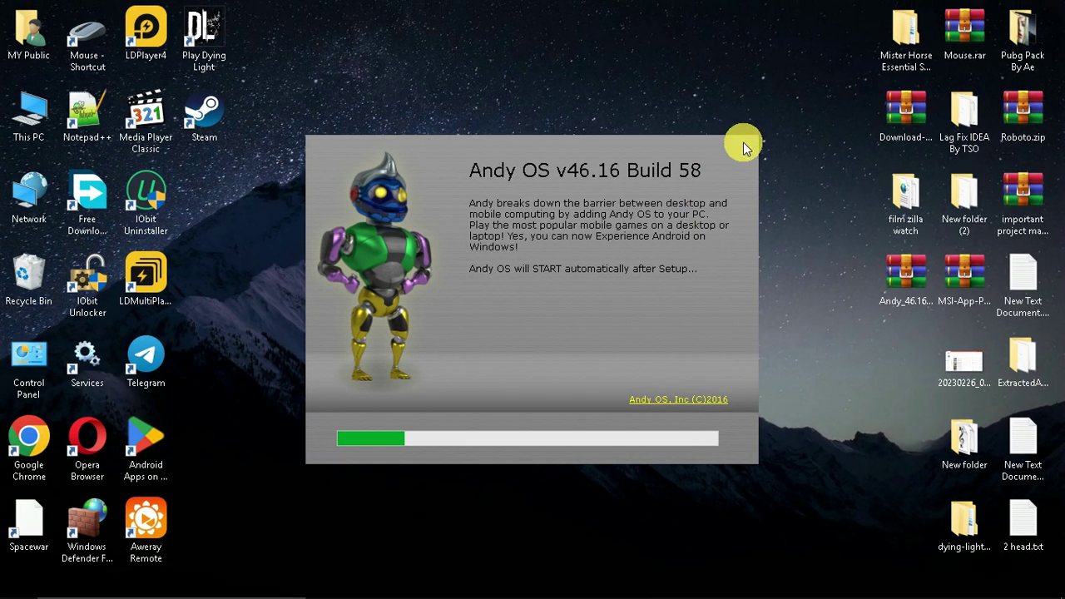
Close the Andy OS installer window and end its leftover background process in Task Manager
{"action": "left_click", "coordinate": [746, 150]}
{"action": "right_click", "coordinate": [782, 587]}
{"action": "left_click", "coordinate": [818, 516]}
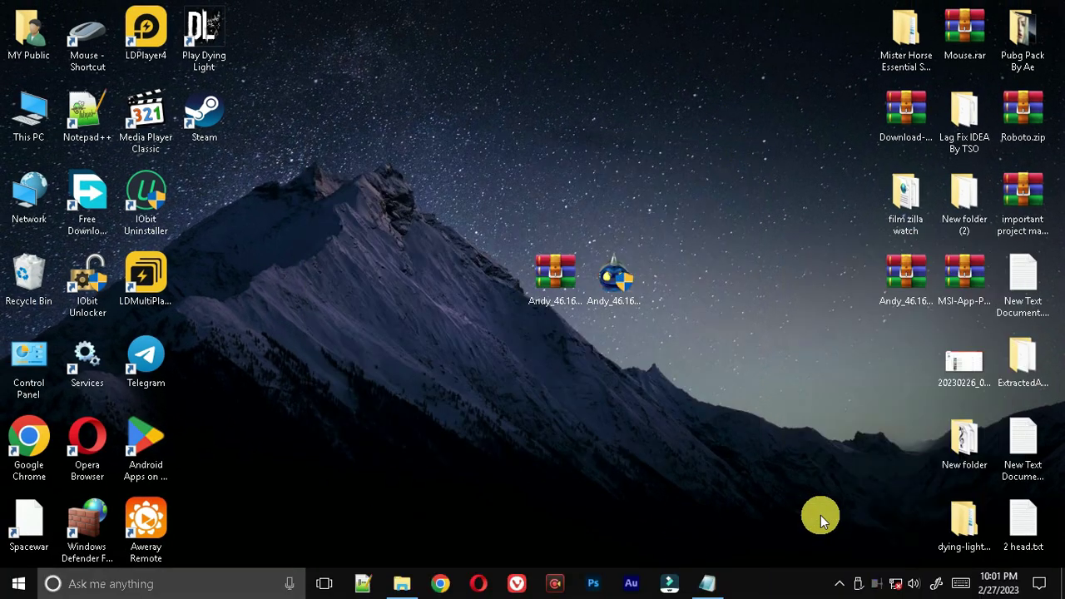
{"action": "left_click", "coordinate": [378, 337]}
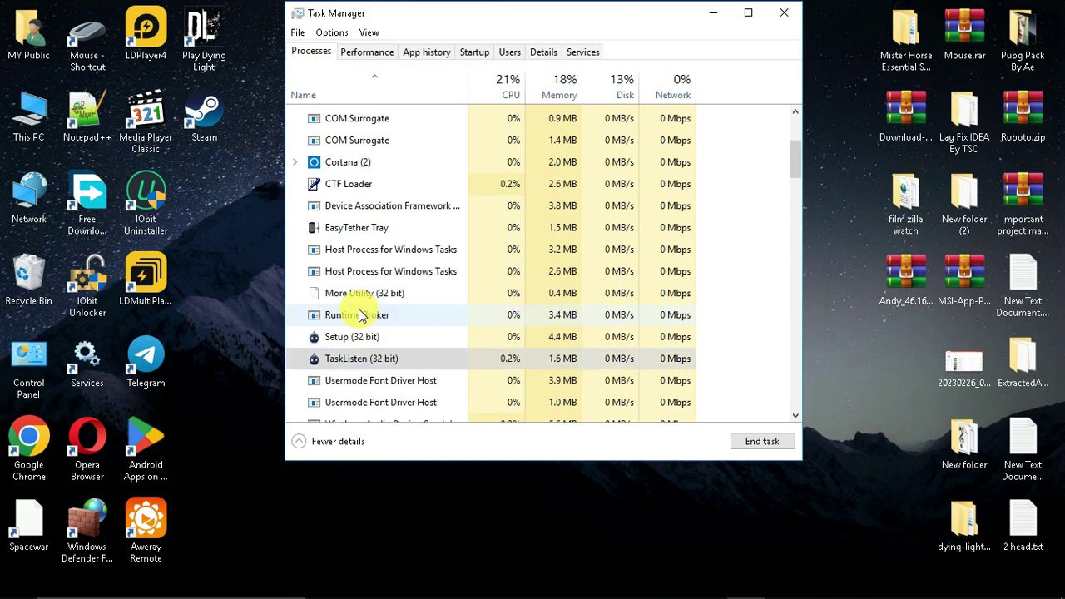
{"action": "right_click", "coordinate": [350, 309]}
{"action": "left_click", "coordinate": [353, 319]}
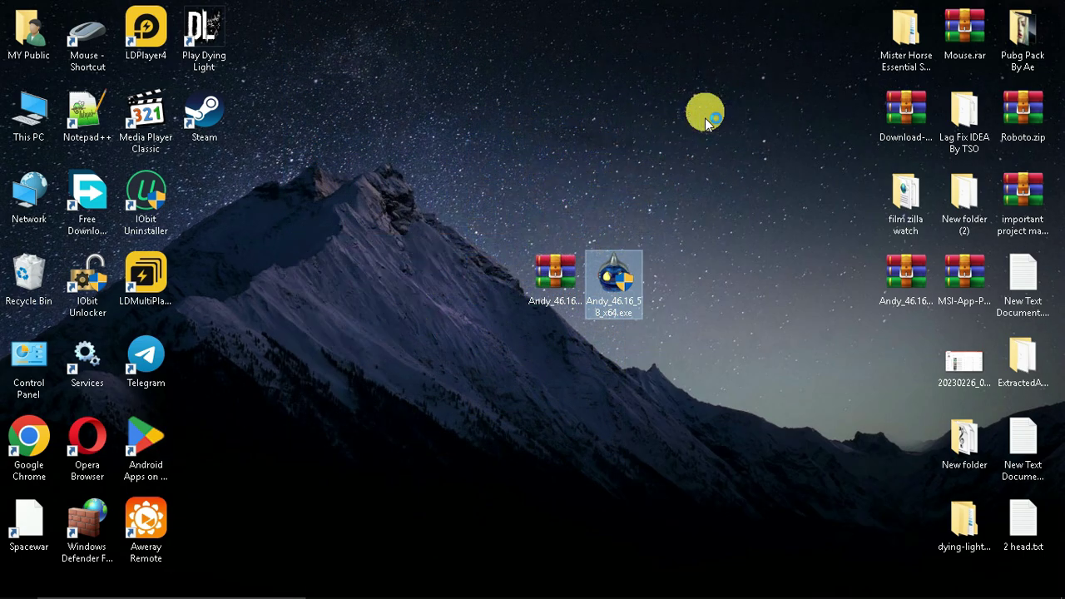
Launch Andy_46.16_58_x64.exe again and open Task Manager to check its Setup and TaskListen processes
{"action": "left_click", "coordinate": [705, 121]}
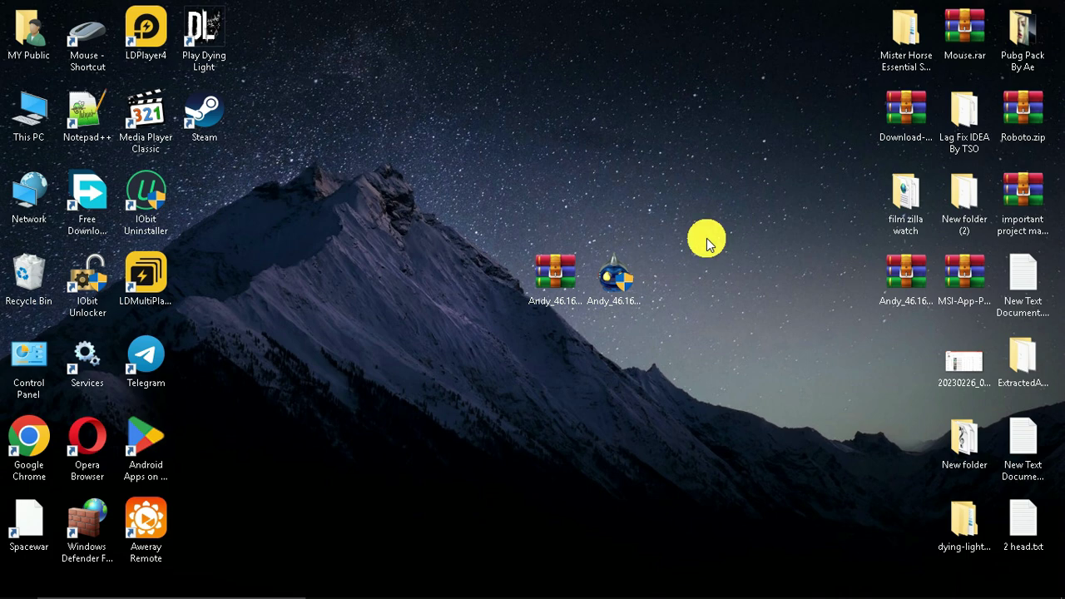
{"action": "mouse_move", "coordinate": [715, 583]}
{"action": "right_click", "coordinate": [754, 591]}
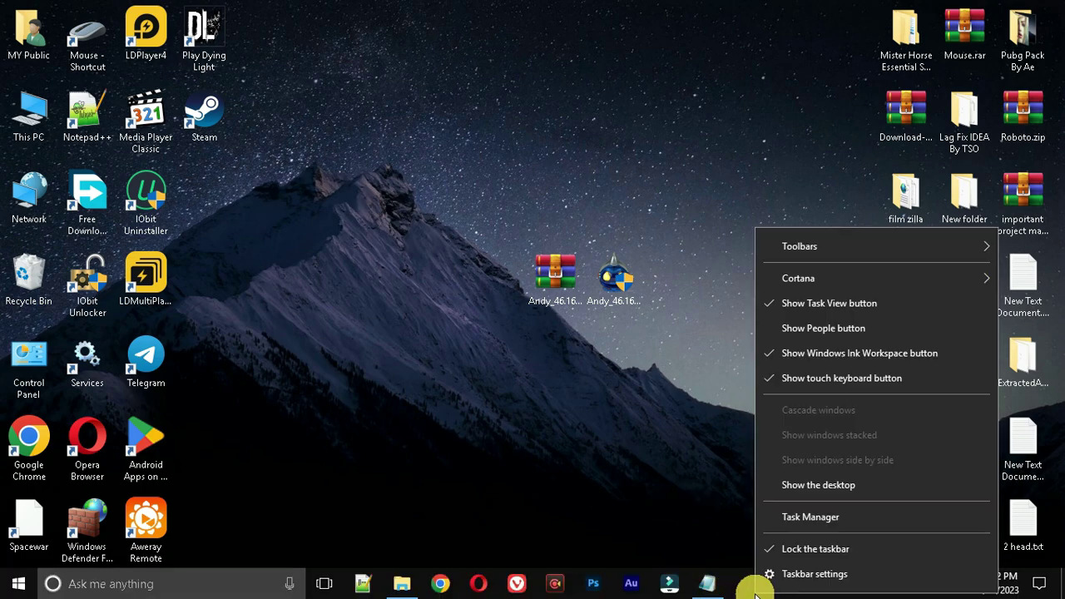
{"action": "left_click", "coordinate": [786, 517]}
{"action": "scroll", "coordinate": [589, 291], "scroll_direction": "down", "scroll_amount": 3}
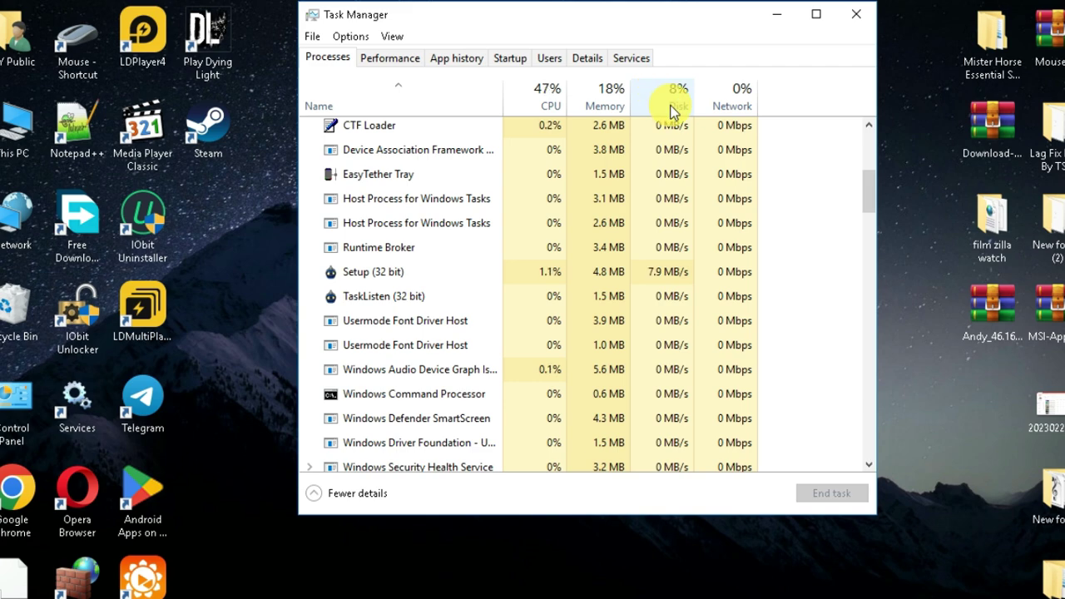
{"action": "scroll", "coordinate": [608, 106], "scroll_direction": "down", "scroll_amount": 1}
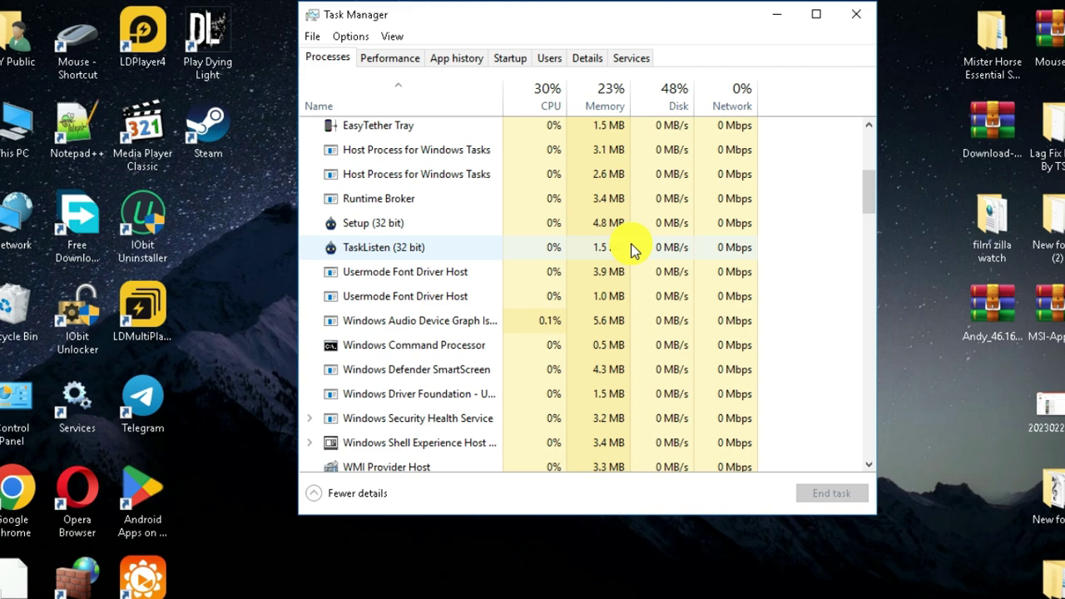
{"action": "scroll", "coordinate": [632, 251], "scroll_direction": "down", "scroll_amount": 1}
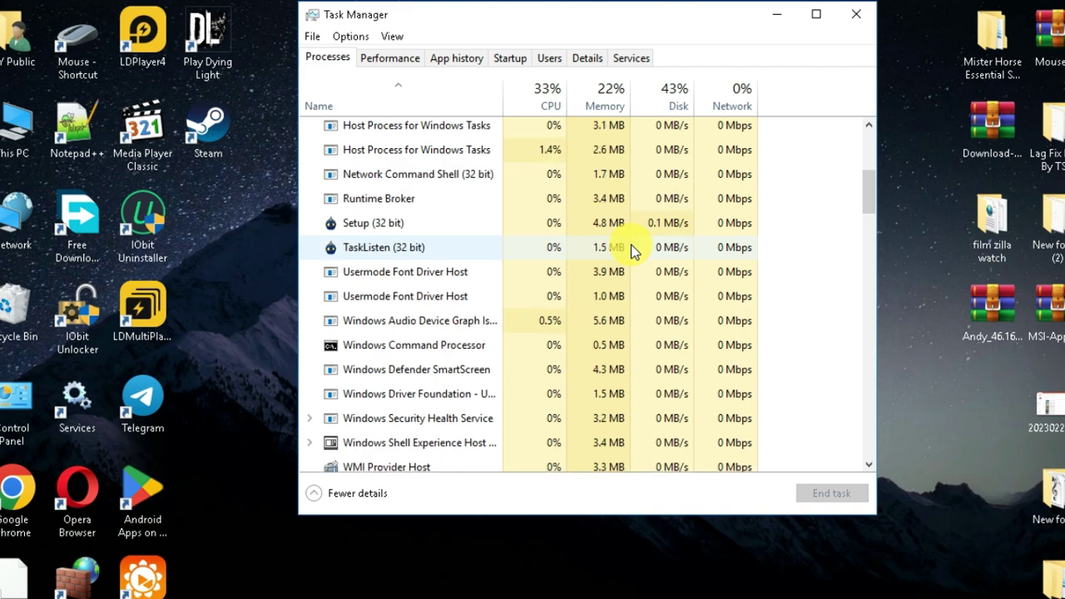
Enlarge and reposition the Task Manager window, and monitor the background processes while Andy installs
{"action": "left_click_drag", "start_coordinate": [296, 516], "coordinate": [239, 575]}
{"action": "left_click_drag", "start_coordinate": [470, 15], "coordinate": [583, 24]}
{"action": "scroll", "coordinate": [654, 282], "scroll_direction": "up", "scroll_amount": 3}
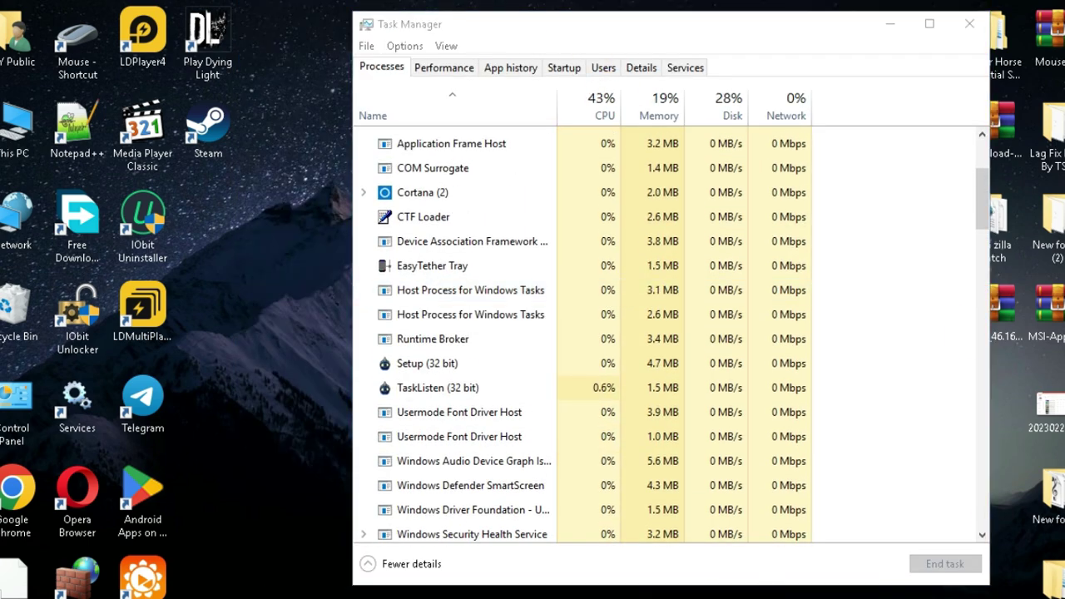
{"action": "scroll", "coordinate": [741, 435], "scroll_direction": "down", "scroll_amount": 1}
{"action": "scroll", "coordinate": [740, 435], "scroll_direction": "up", "scroll_amount": 1}
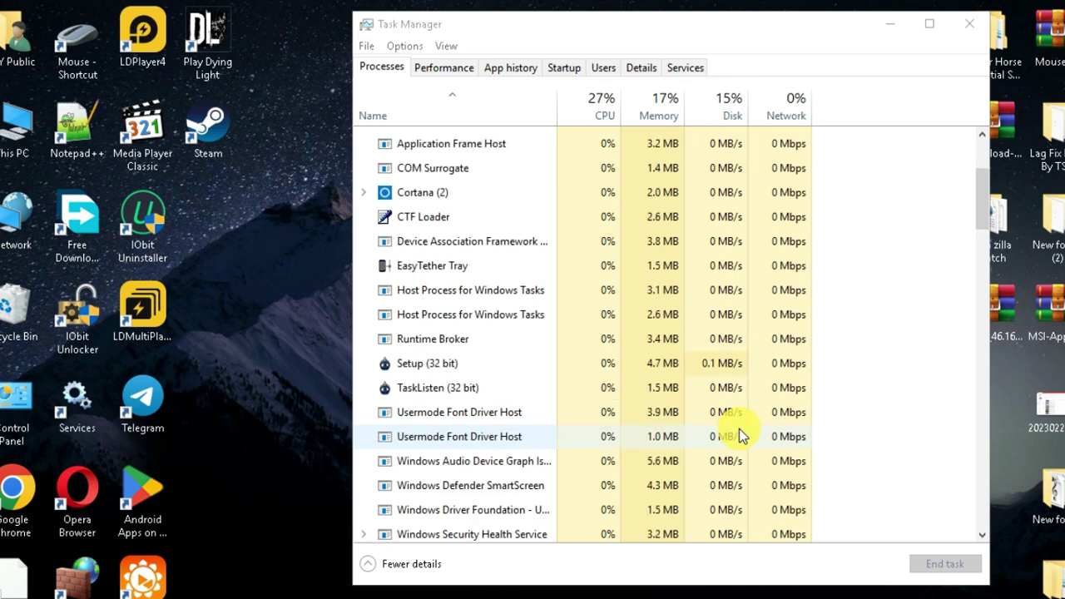
{"action": "left_click", "coordinate": [873, 240]}
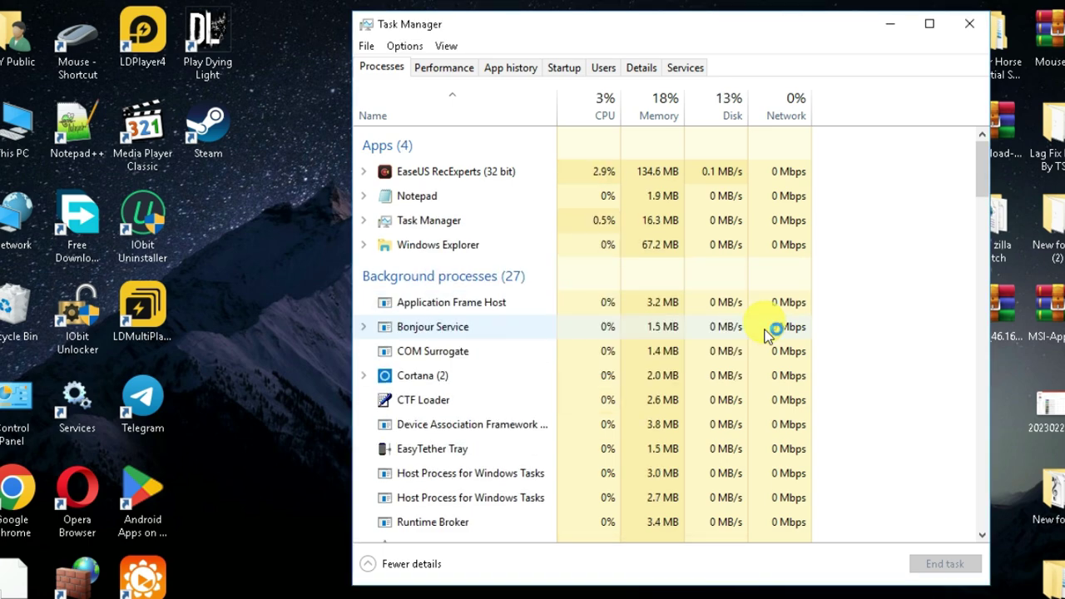
{"action": "scroll", "coordinate": [717, 376], "scroll_direction": "down", "scroll_amount": 1}
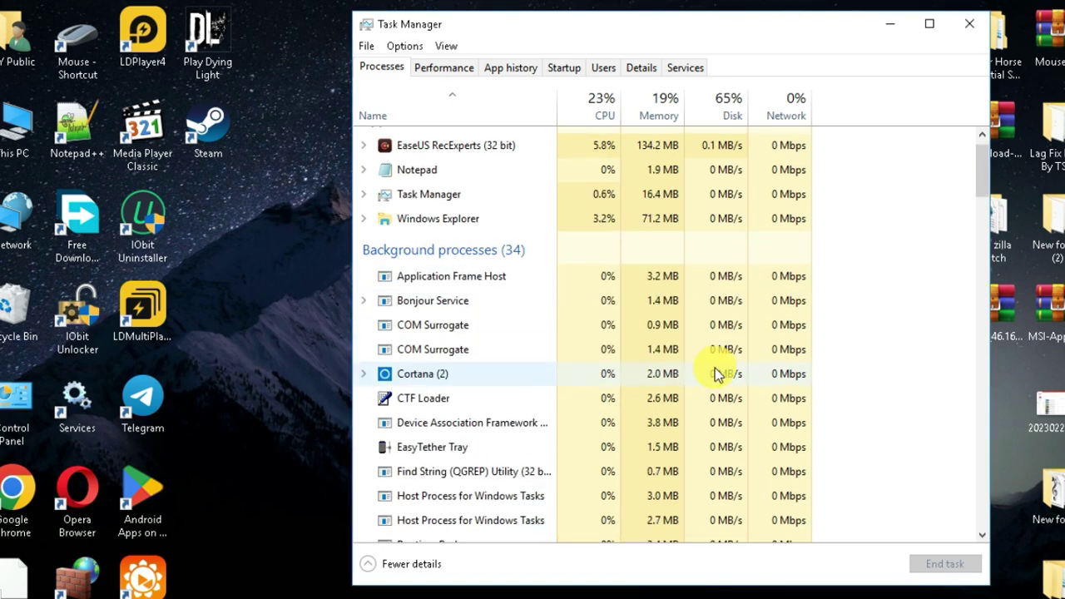
{"action": "scroll", "coordinate": [717, 376], "scroll_direction": "down", "scroll_amount": 1}
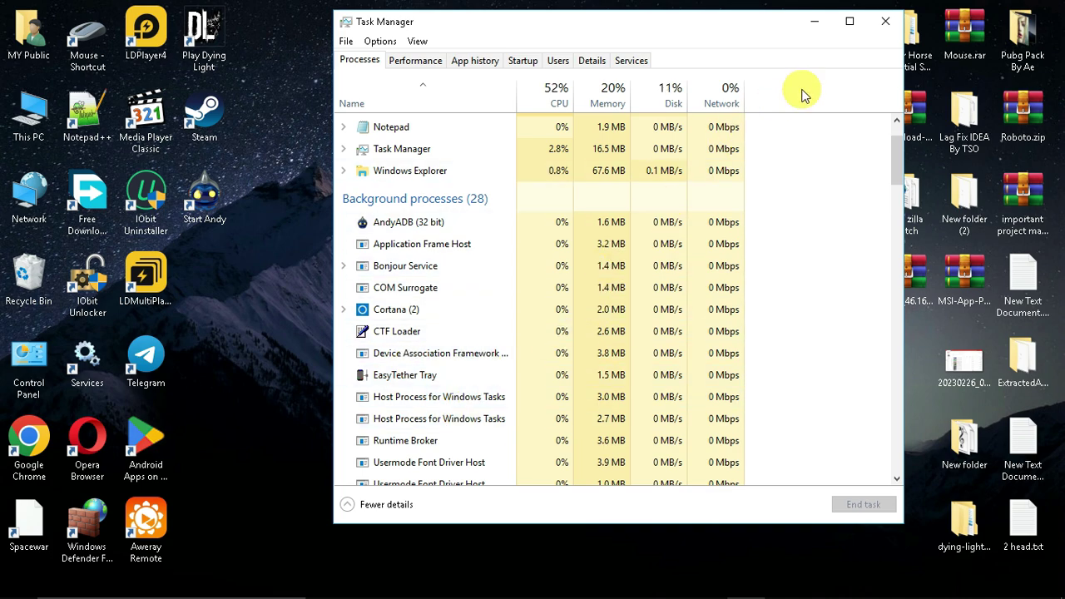
Close Task Manager and move the Andy emulator window toward the middle of the desktop
{"action": "left_click", "coordinate": [885, 21]}
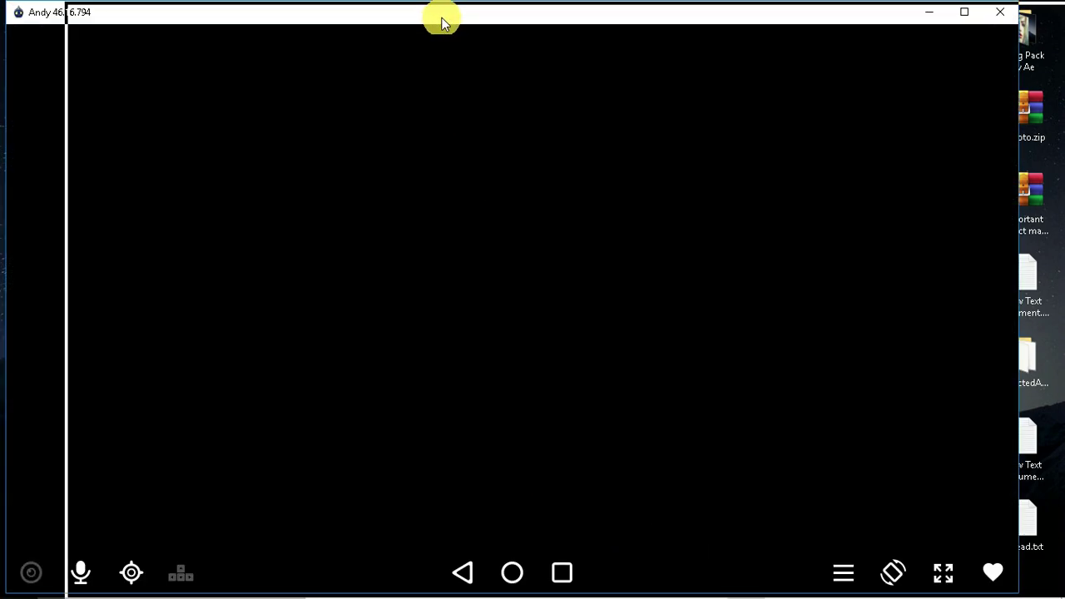
{"action": "left_click_drag", "start_coordinate": [440, 21], "coordinate": [558, 119]}
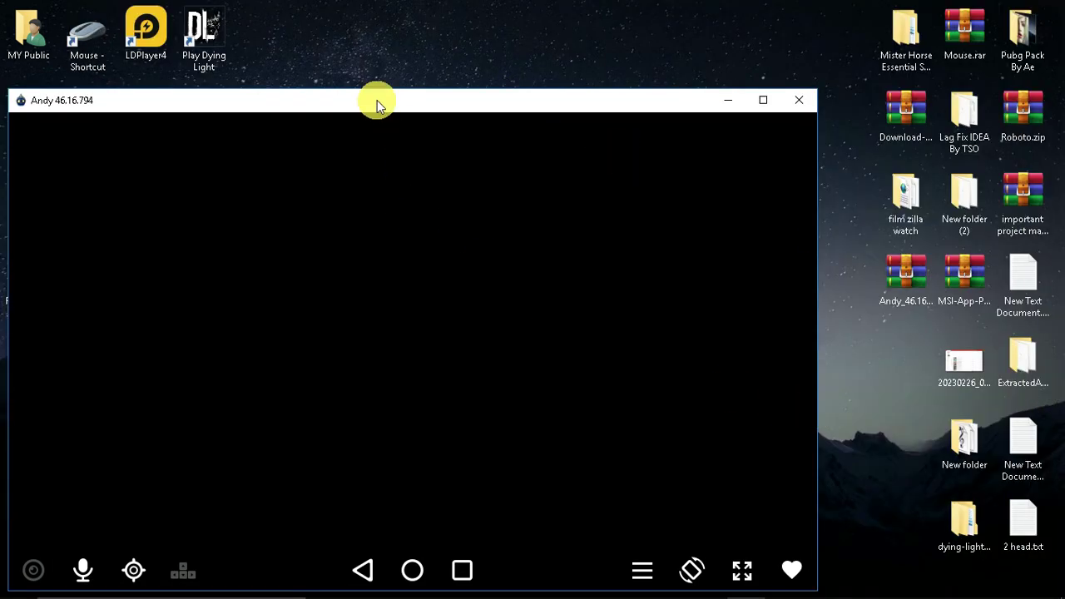
{"action": "left_click_drag", "start_coordinate": [377, 100], "coordinate": [532, 59]}
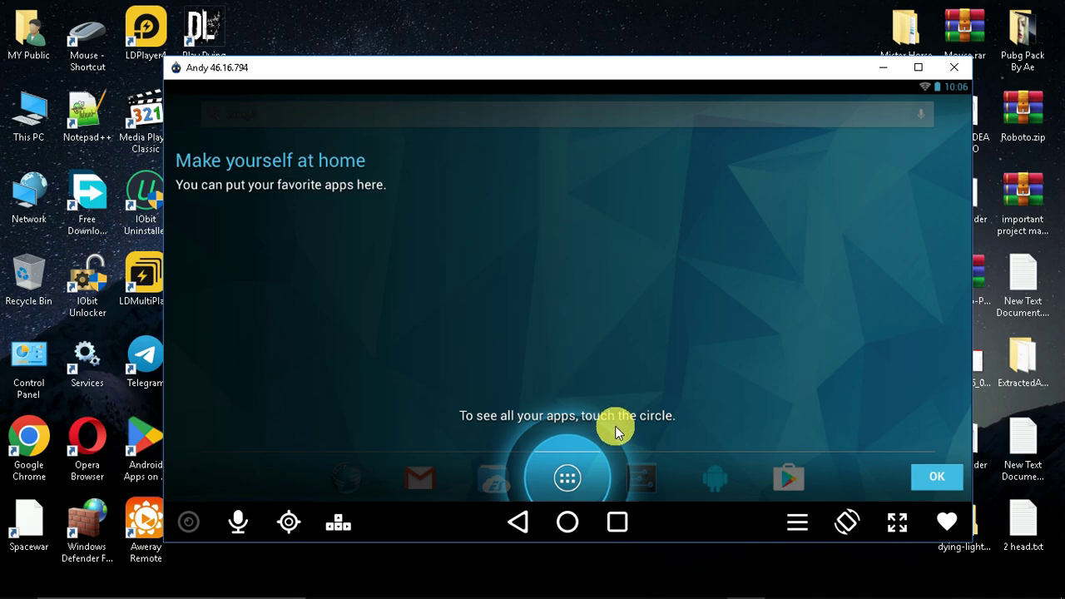
Open the full app list from Andy's welcome screen and dismiss the first-run tips to return home
{"action": "mouse_move", "coordinate": [899, 587]}
{"action": "left_click", "coordinate": [567, 472]}
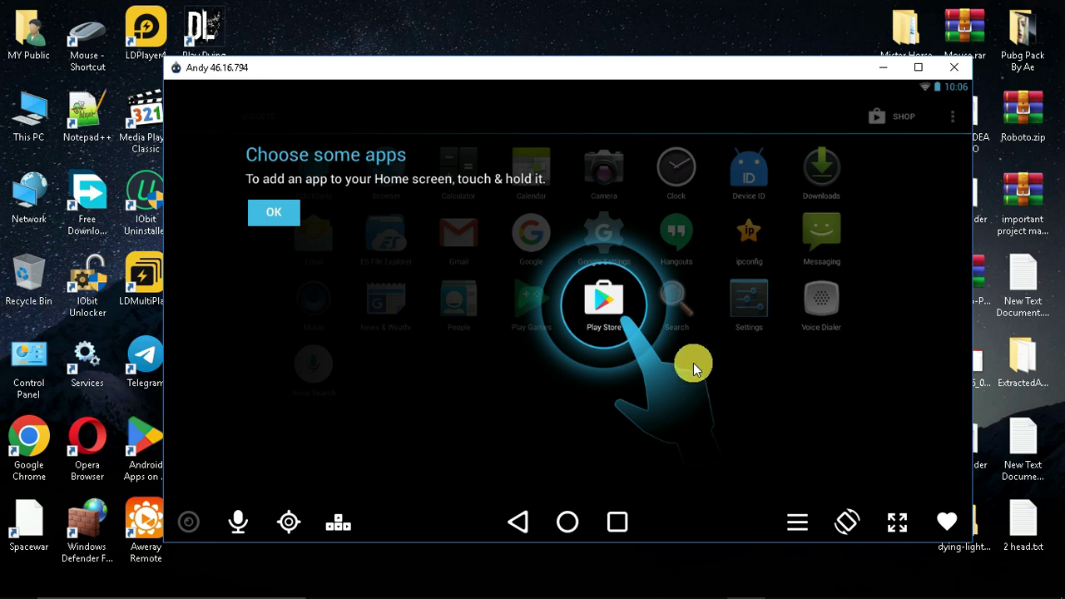
{"action": "key", "text": "Escape"}
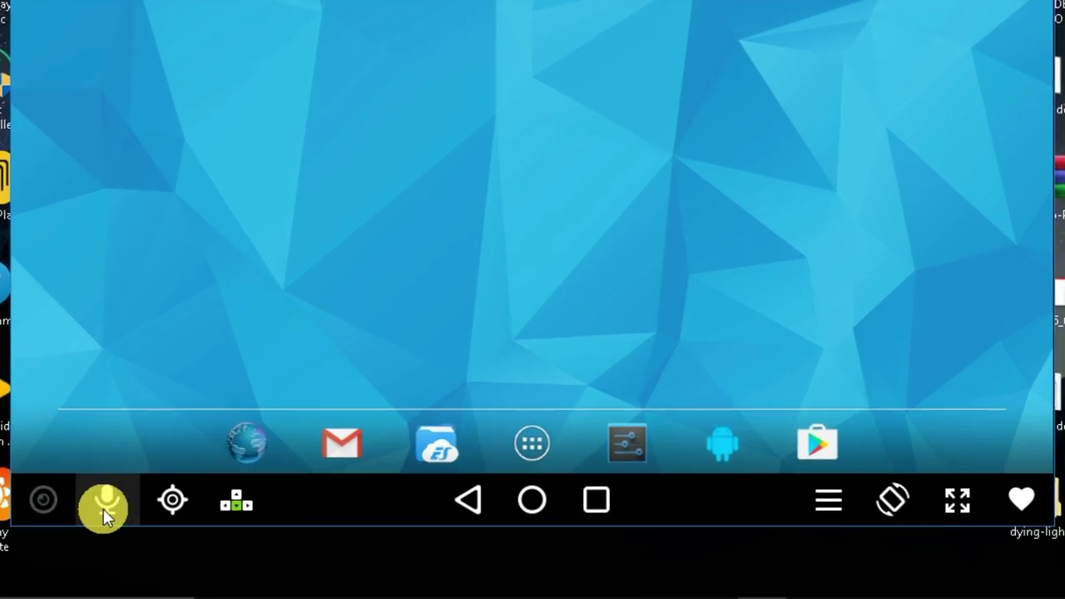
Look through the emulator's microphone source, location mode and gamepad key-mapping options
{"action": "left_click", "coordinate": [109, 498]}
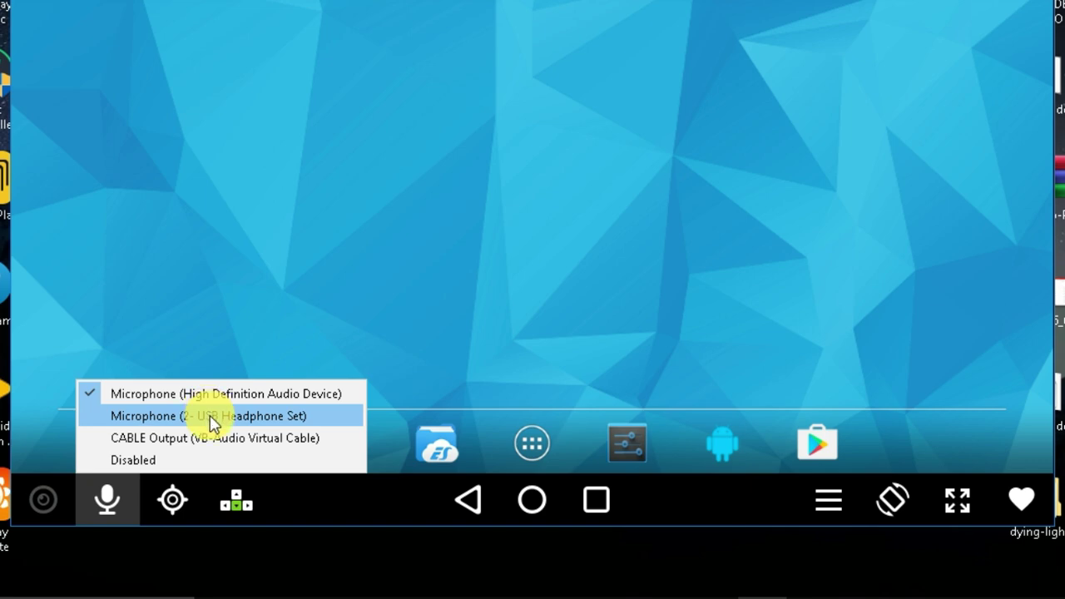
{"action": "left_click", "coordinate": [279, 323]}
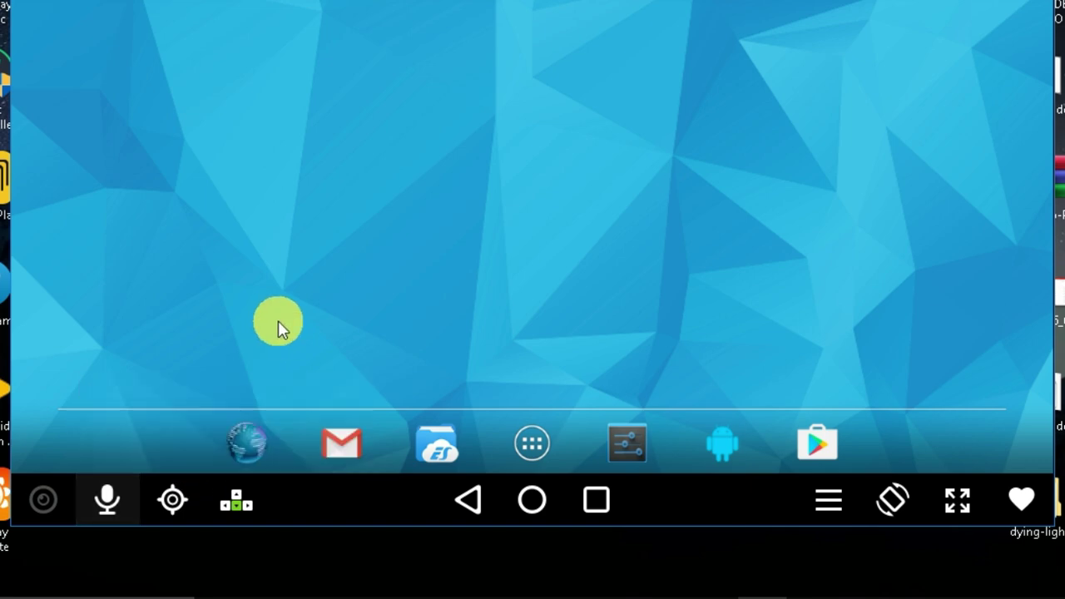
{"action": "left_click", "coordinate": [176, 499]}
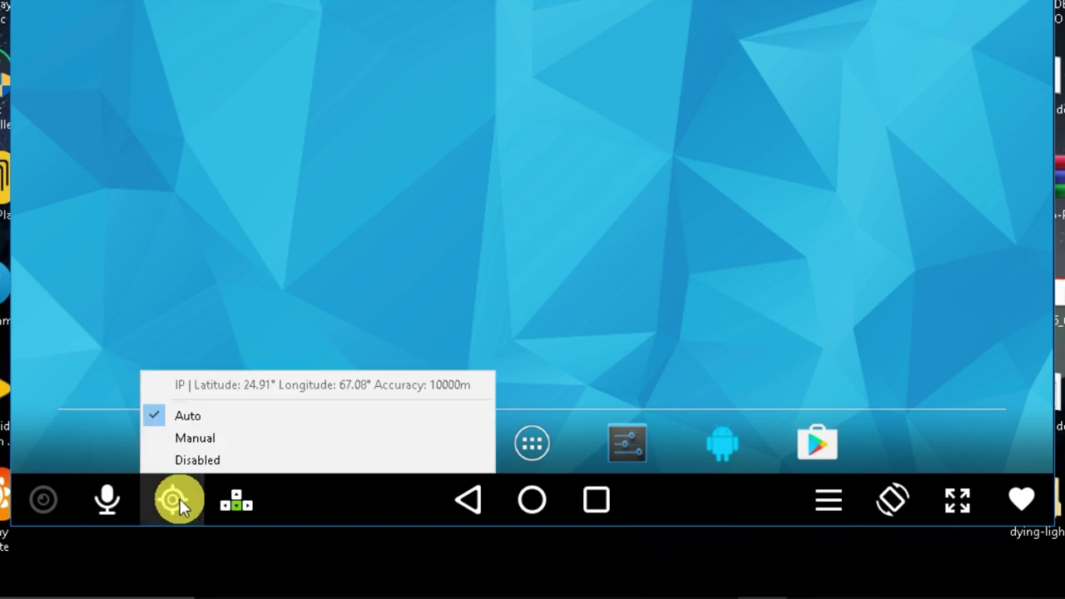
{"action": "left_click", "coordinate": [214, 439]}
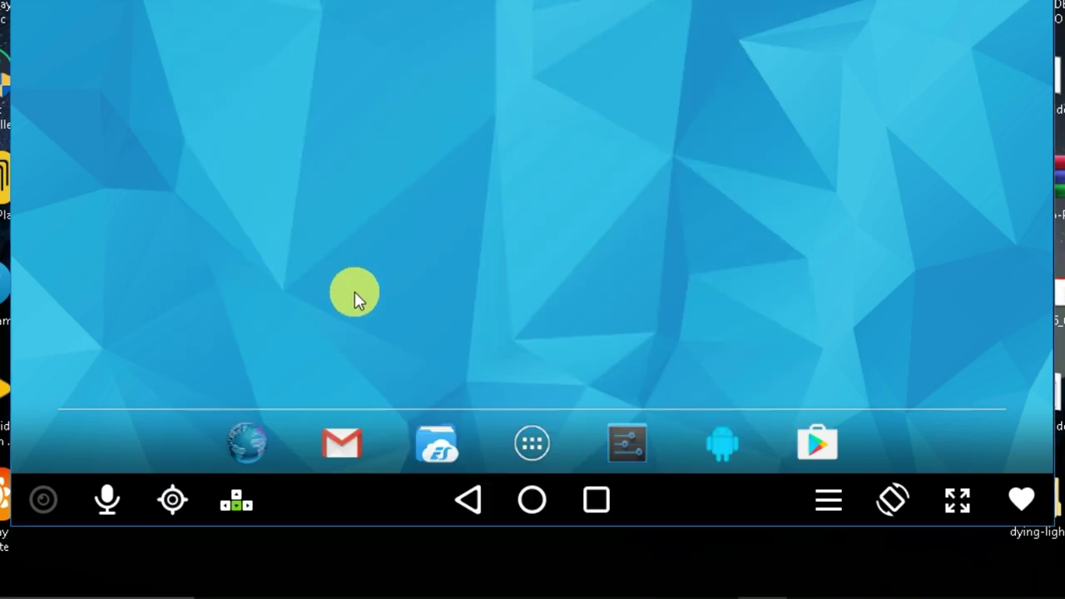
{"action": "left_click", "coordinate": [258, 509]}
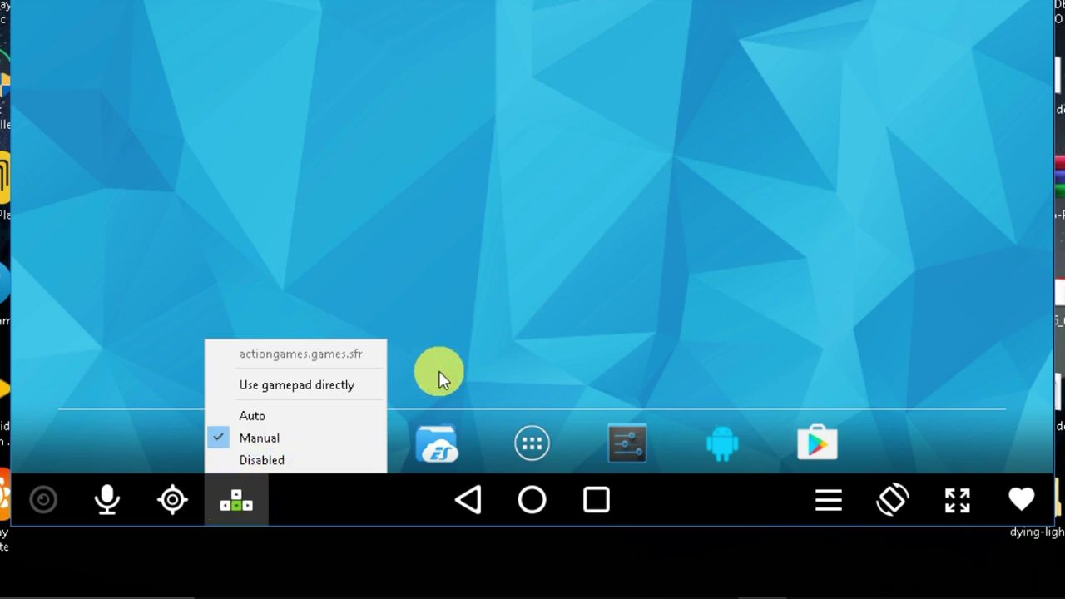
{"action": "left_click", "coordinate": [551, 265]}
View the emulator's recent apps and return to the home screen
{"action": "left_click", "coordinate": [595, 499]}
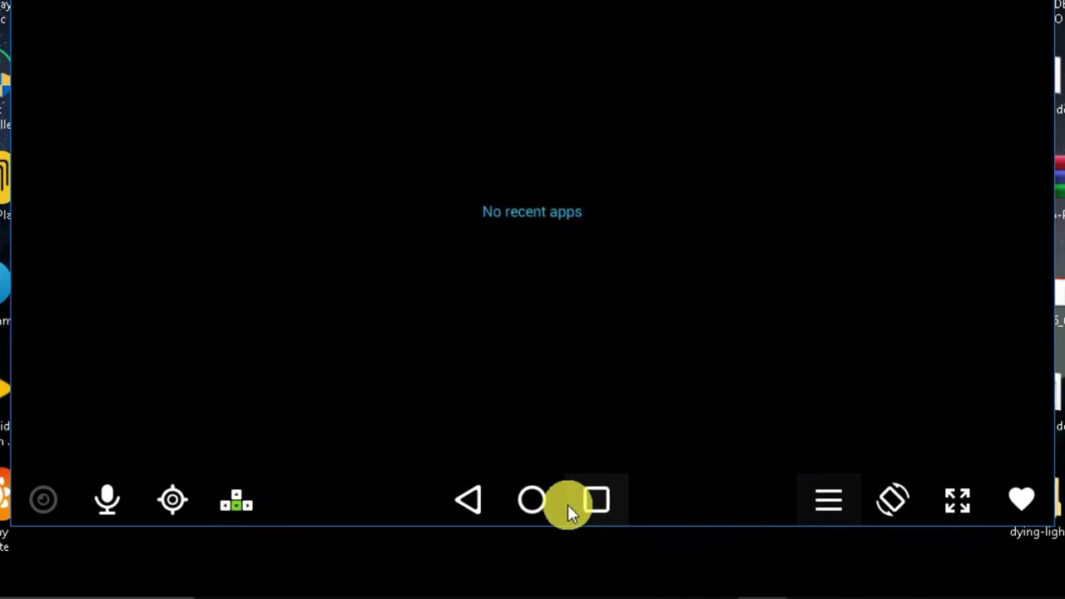
{"action": "left_click", "coordinate": [532, 499]}
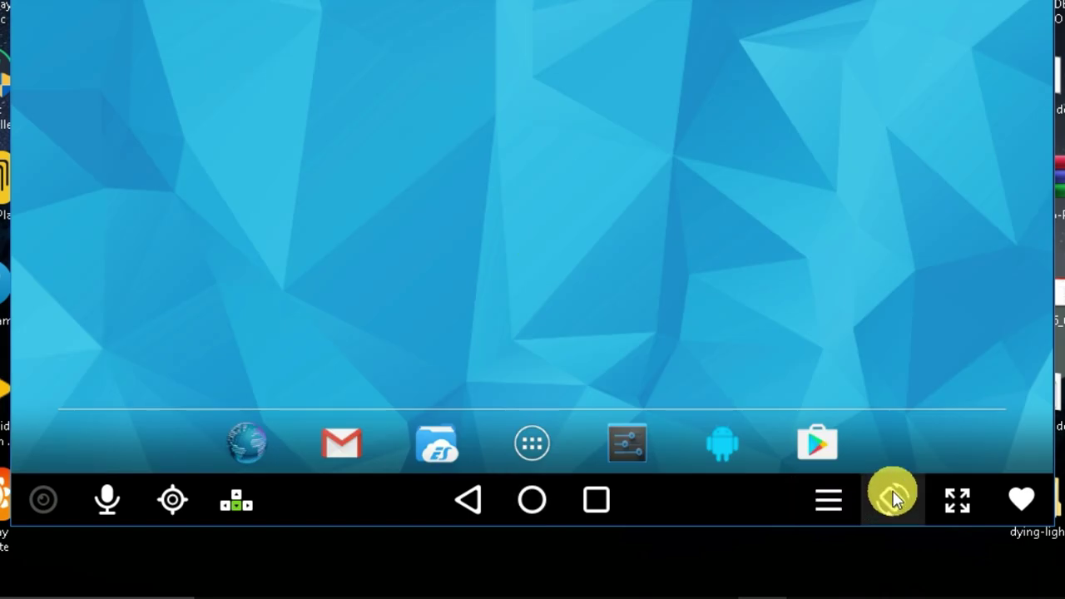
Open Android's Settings from the full app list and view the About tablet details
{"action": "left_click", "coordinate": [894, 497]}
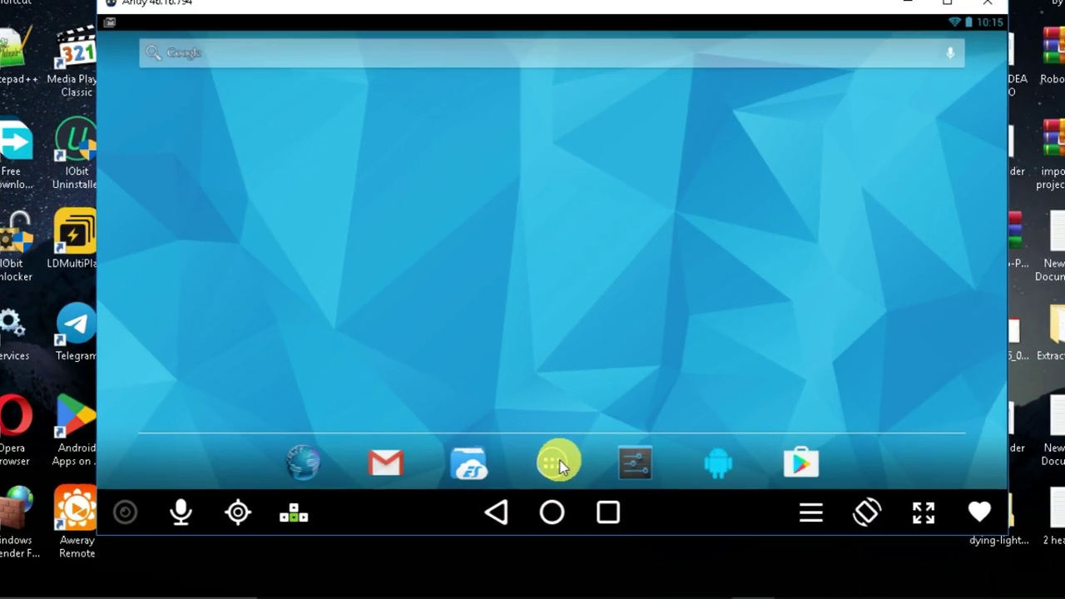
{"action": "left_click", "coordinate": [532, 443]}
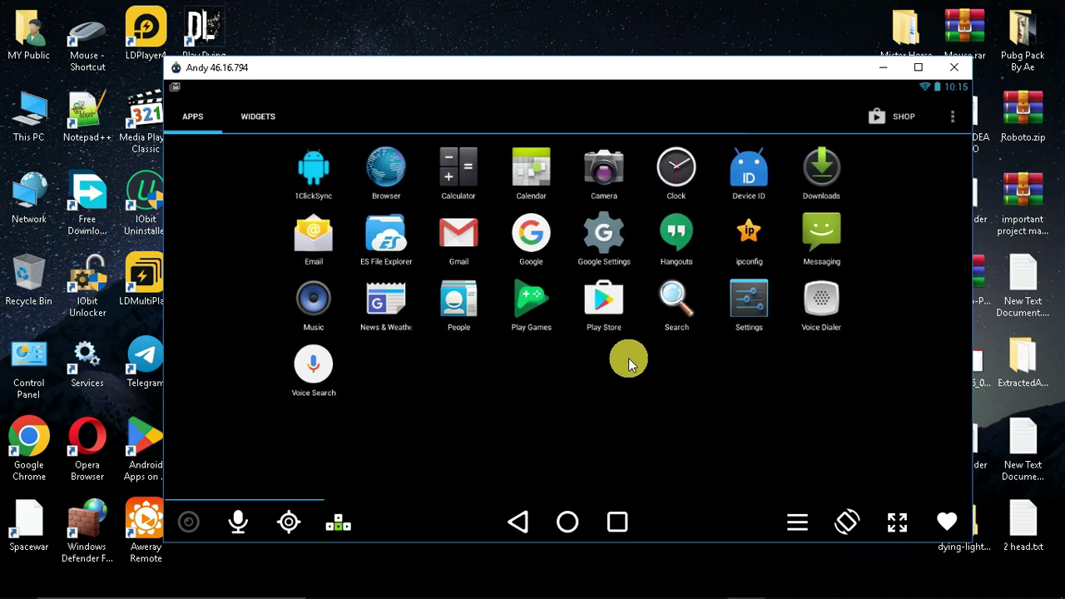
{"action": "left_click", "coordinate": [730, 299]}
{"action": "scroll", "coordinate": [407, 356], "scroll_direction": "down", "scroll_amount": 5}
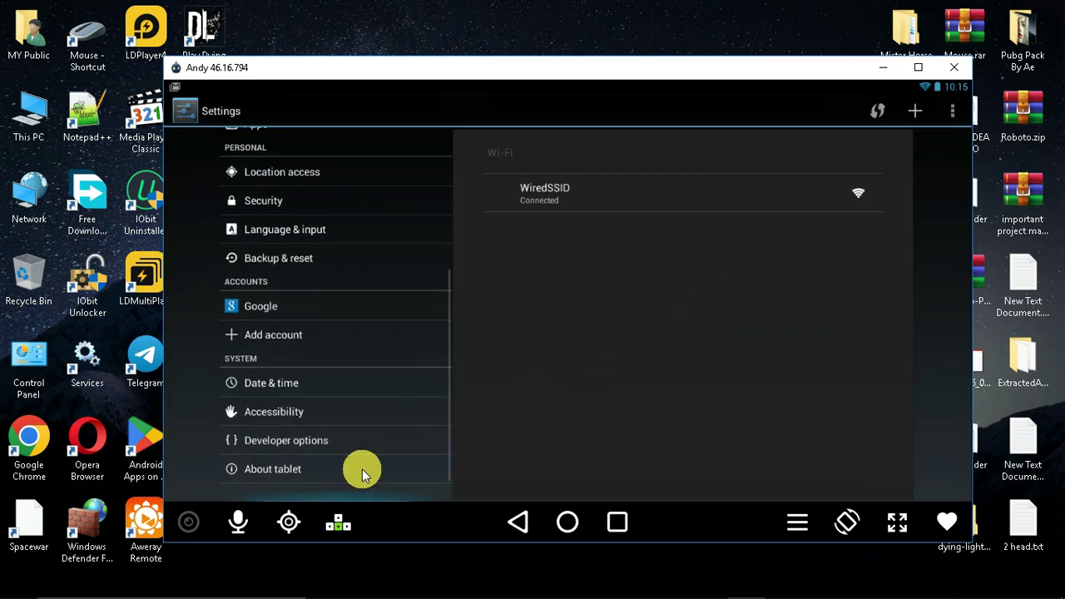
{"action": "left_click", "coordinate": [361, 468]}
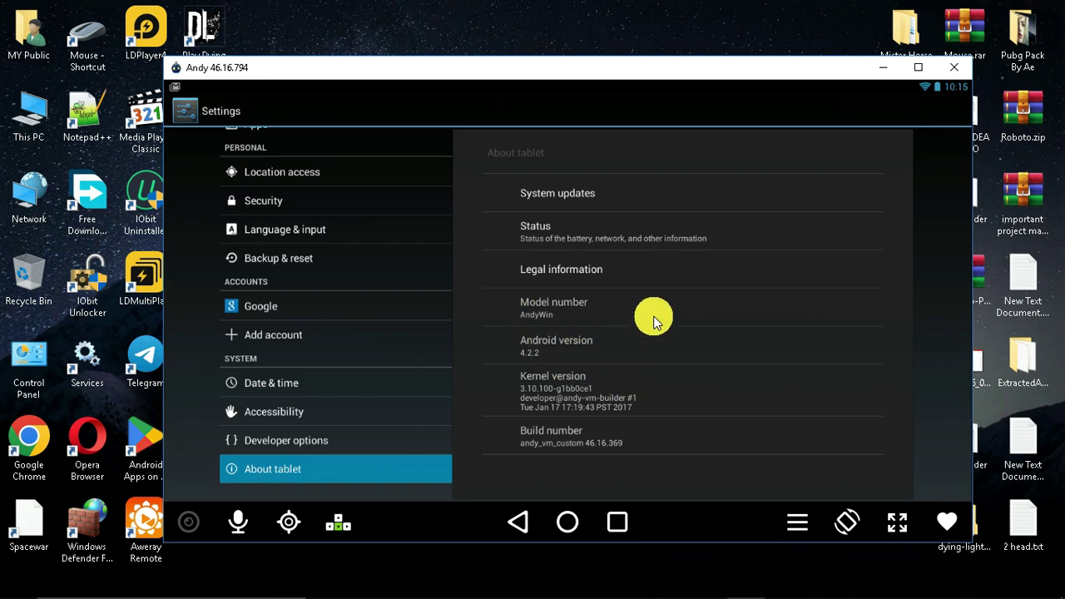
Leave the tablet details, open the Play Store from the app list and look through its recommended apps
{"action": "left_click", "coordinate": [614, 516]}
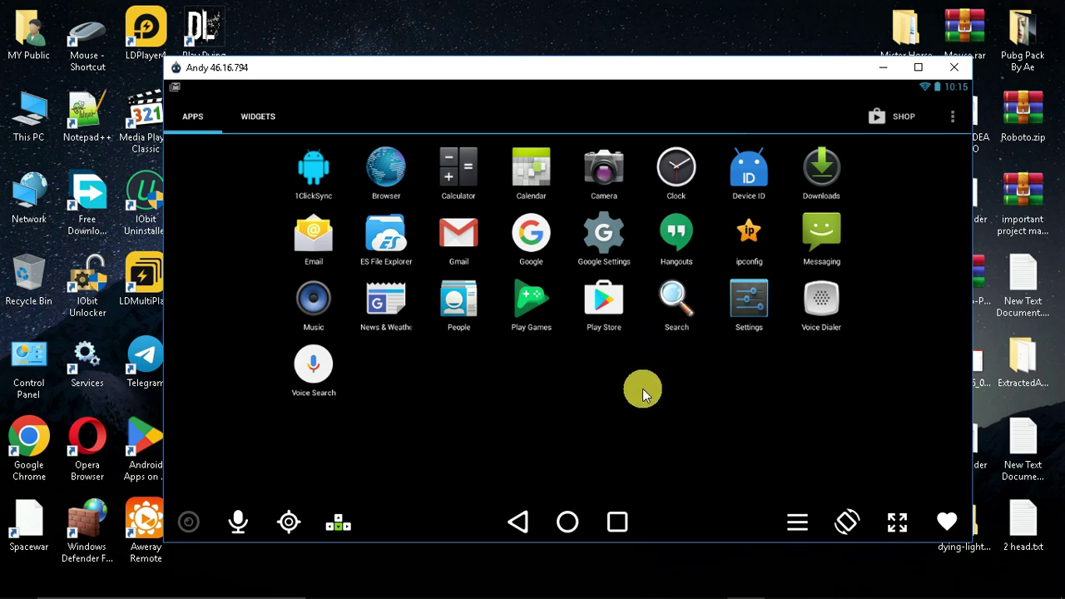
{"action": "left_click", "coordinate": [567, 524]}
{"action": "left_click", "coordinate": [575, 481]}
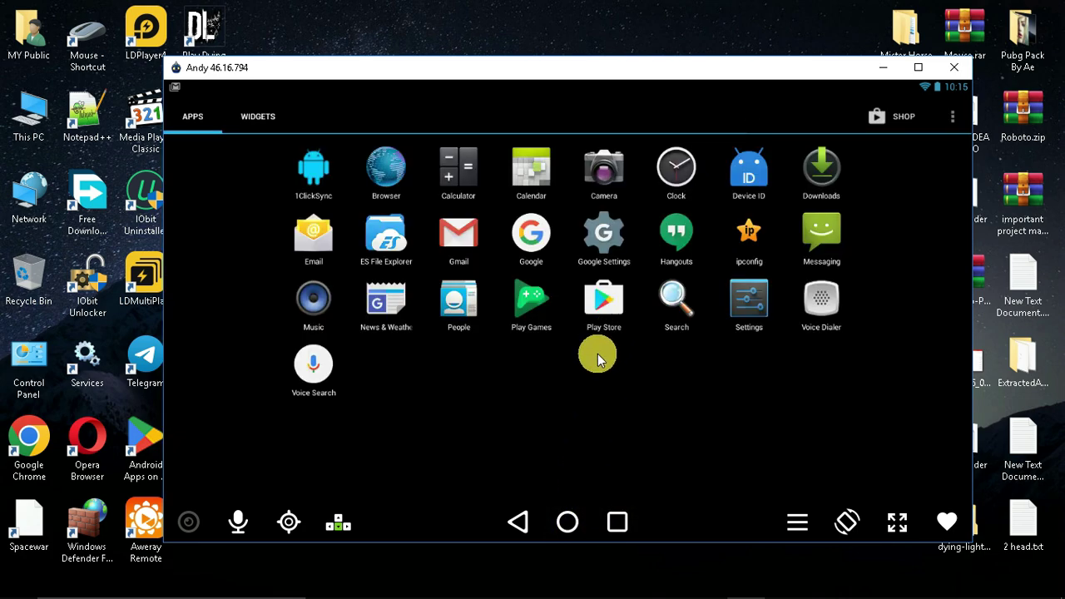
{"action": "left_click", "coordinate": [613, 290]}
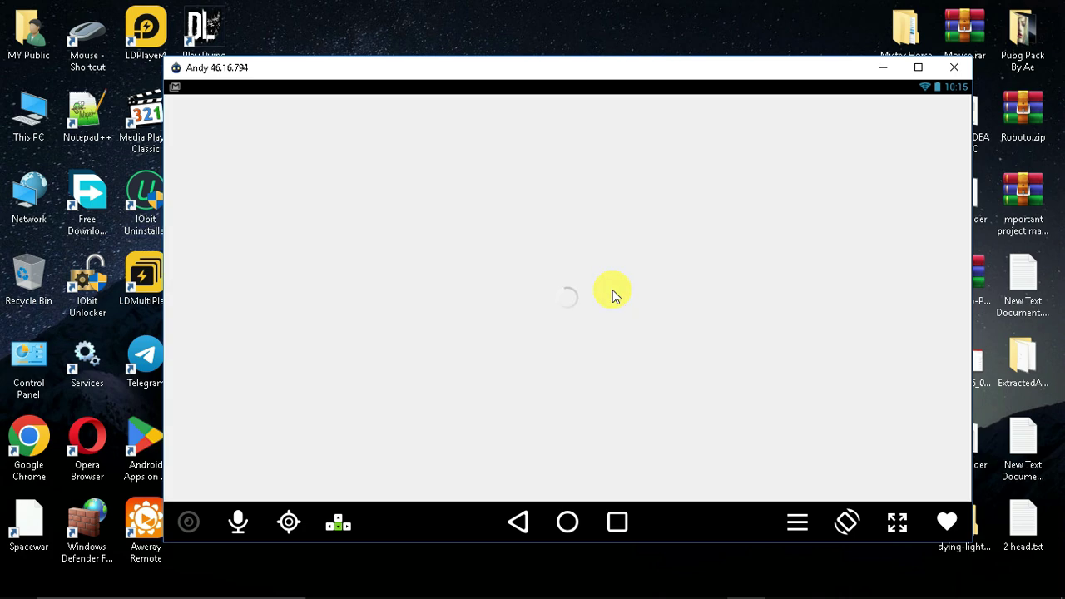
{"action": "left_click_drag", "start_coordinate": [623, 357], "coordinate": [741, 171]}
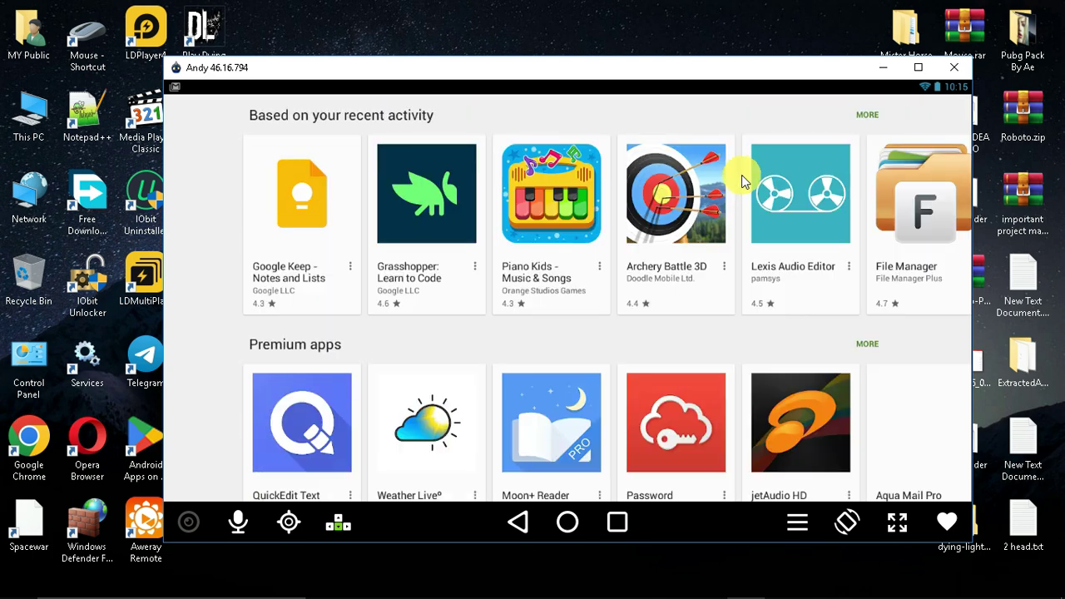
{"action": "left_click_drag", "start_coordinate": [708, 218], "coordinate": [724, 357]}
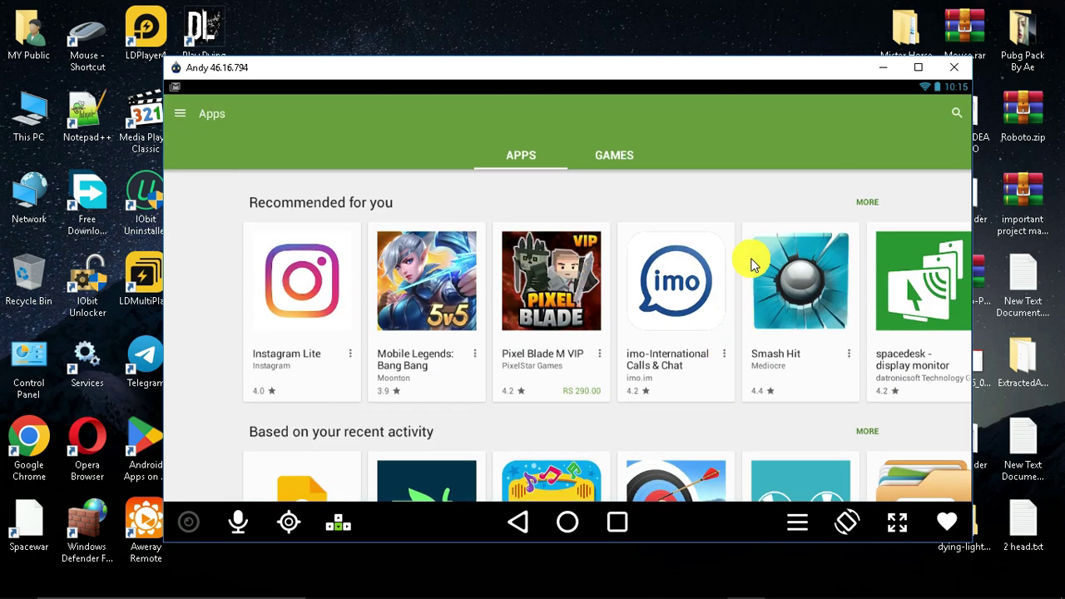
Open the Mobile Legends: Bang Bang store page, look through its reviews and developer information, and return to the store's main page
{"action": "left_click", "coordinate": [474, 354]}
{"action": "left_click", "coordinate": [452, 302]}
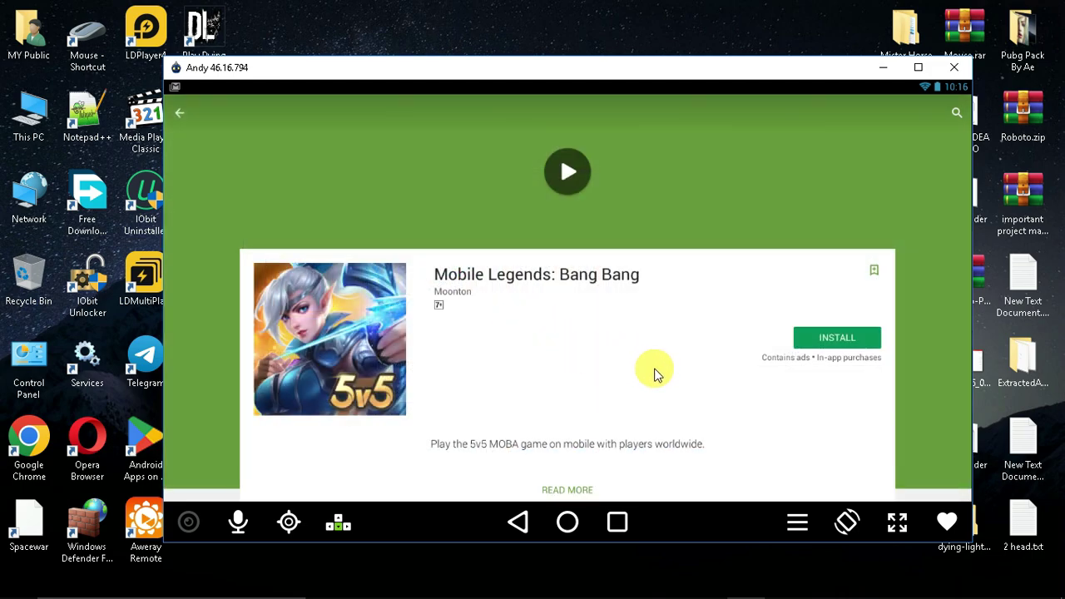
{"action": "left_click_drag", "start_coordinate": [654, 368], "coordinate": [713, 175]}
{"action": "scroll", "coordinate": [701, 225], "scroll_direction": "down", "scroll_amount": 4}
{"action": "left_click", "coordinate": [606, 335]}
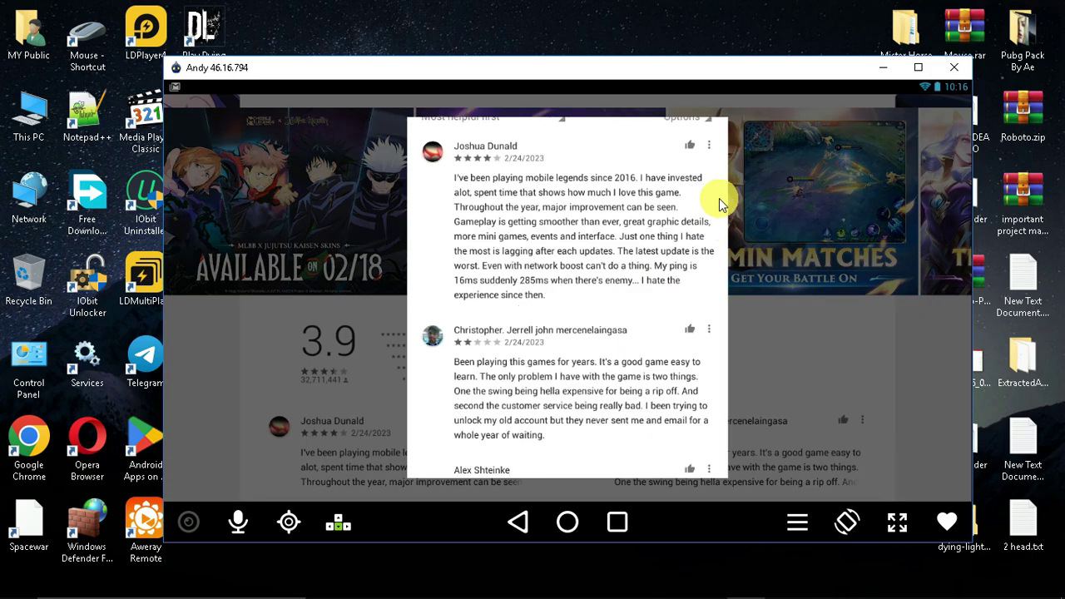
{"action": "scroll", "coordinate": [724, 250], "scroll_direction": "down", "scroll_amount": 3}
{"action": "left_click", "coordinate": [793, 337]}
{"action": "scroll", "coordinate": [698, 420], "scroll_direction": "down", "scroll_amount": 3}
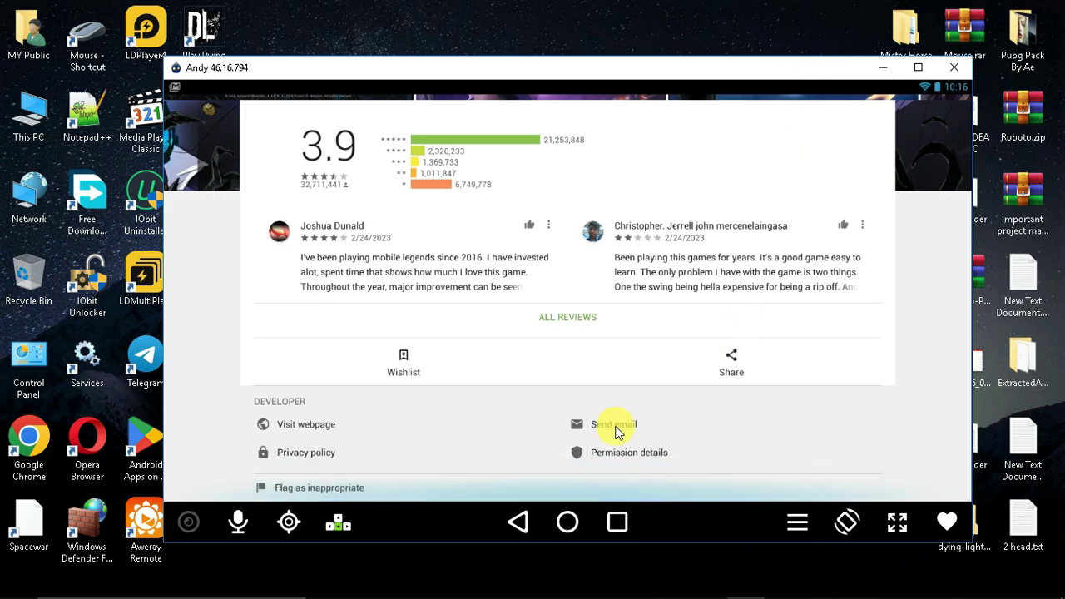
{"action": "left_click", "coordinate": [523, 520]}
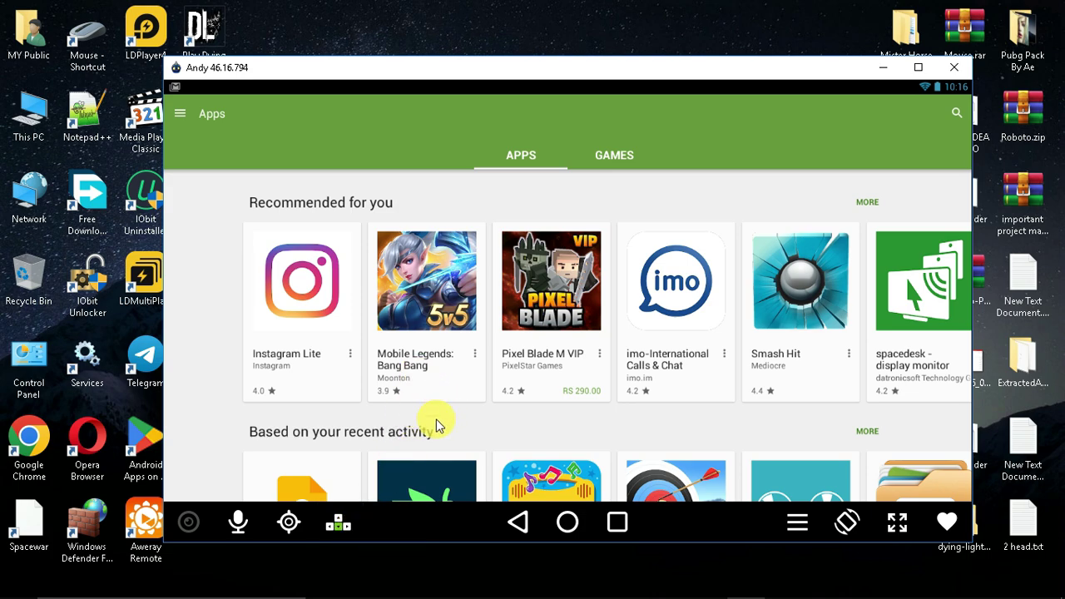
Return to the full app list and switch the key mapper's Use gamepad directly option on and off again
{"action": "left_click", "coordinate": [566, 523]}
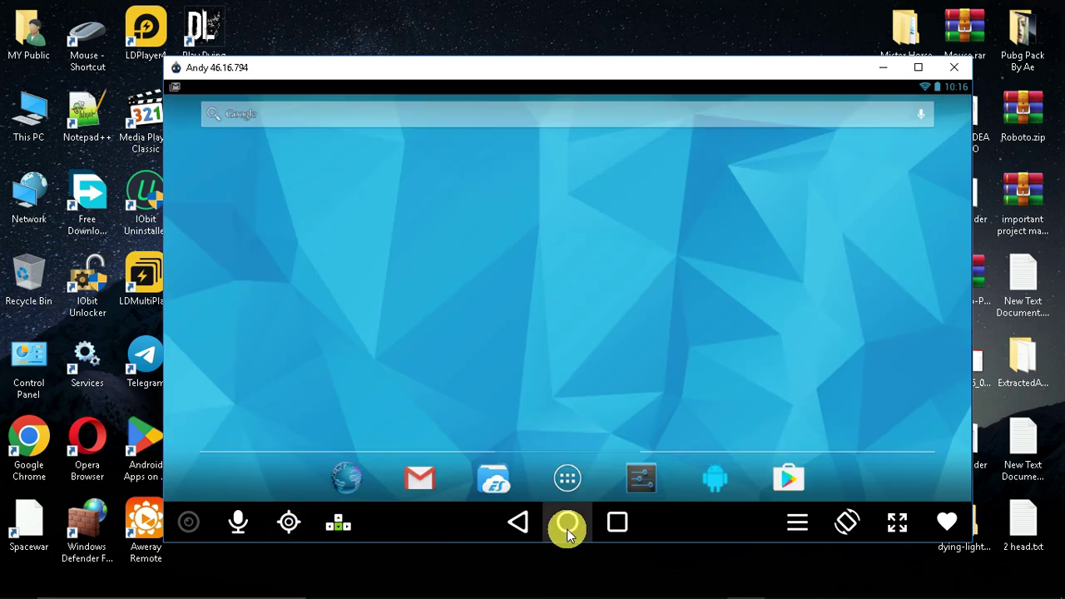
{"action": "left_click", "coordinate": [351, 532]}
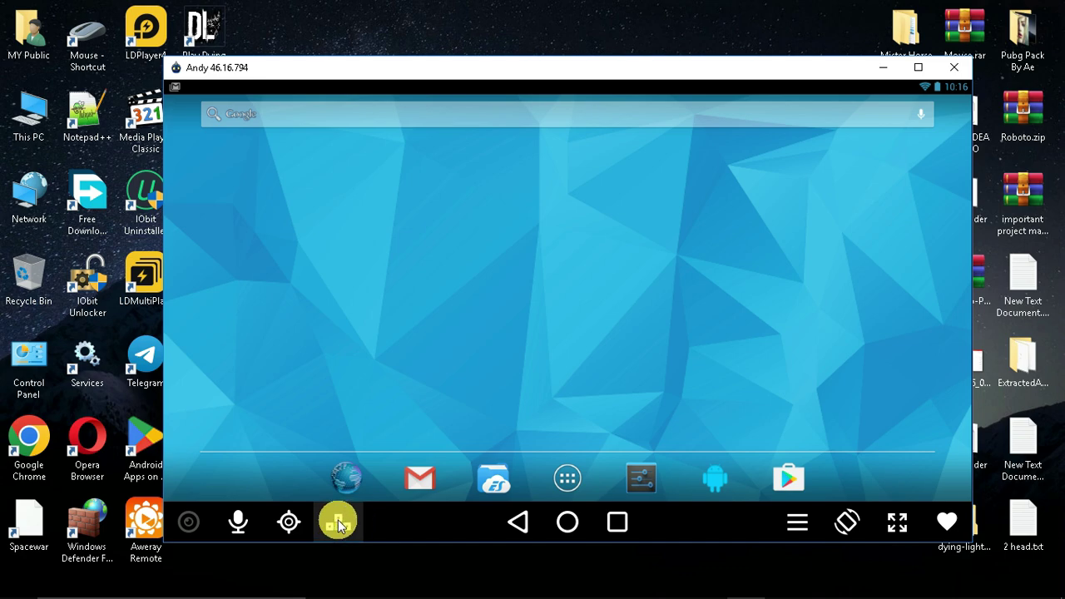
{"action": "left_click", "coordinate": [566, 476]}
{"action": "left_click", "coordinate": [353, 520]}
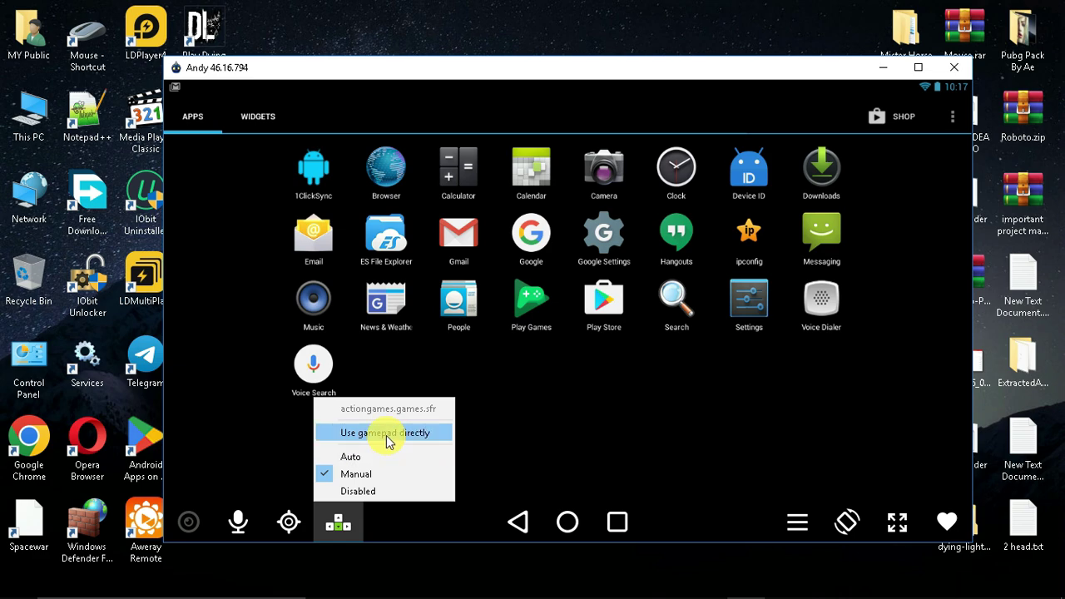
{"action": "left_click", "coordinate": [385, 434]}
{"action": "left_click", "coordinate": [338, 521]}
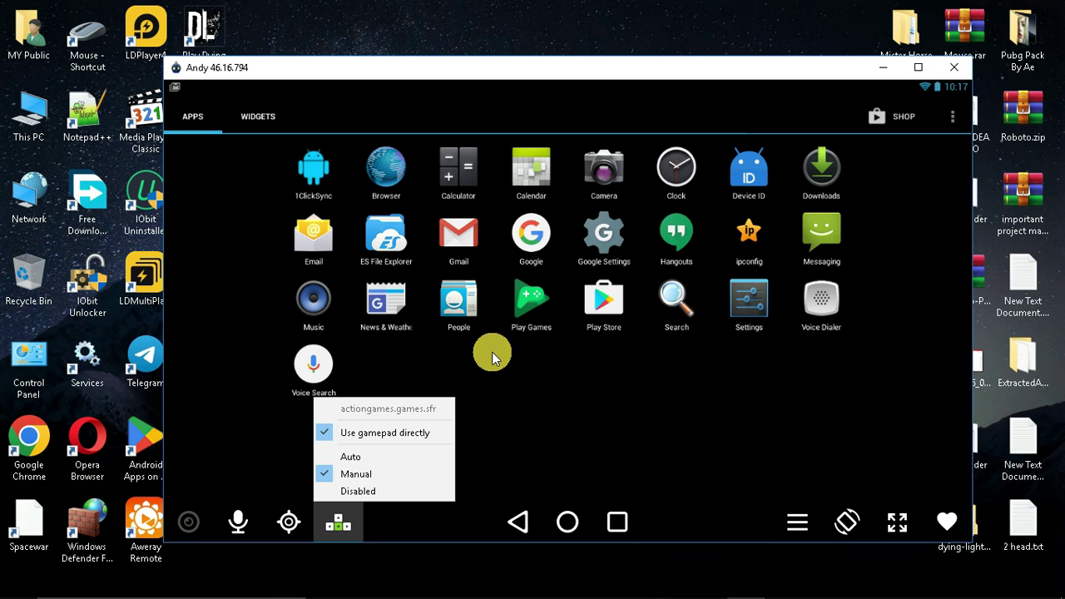
{"action": "left_click", "coordinate": [398, 433]}
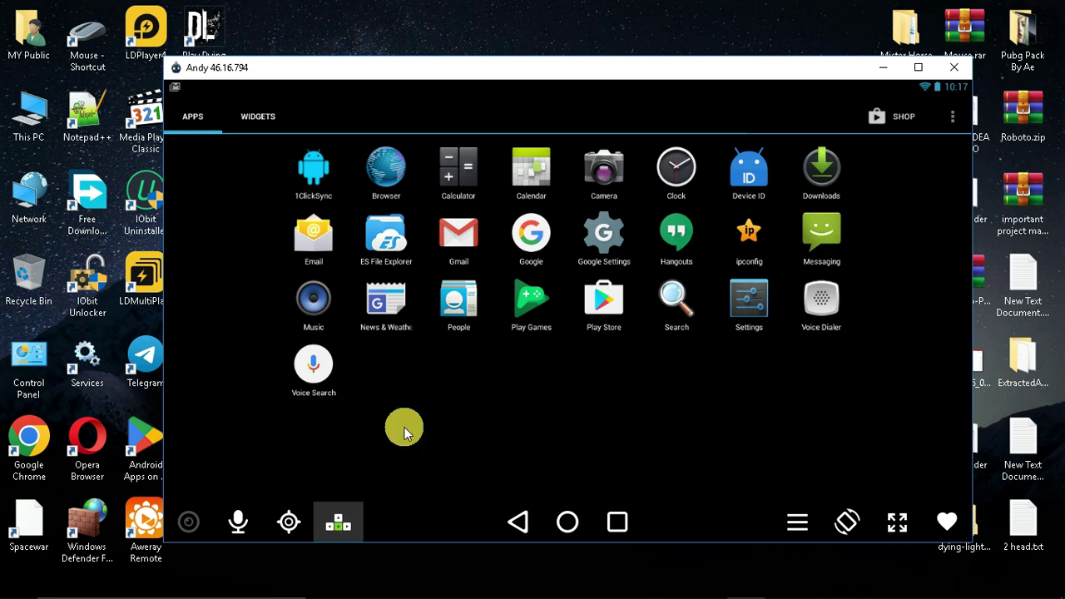
Set key mapping to Auto and check its options on the Mobile Legends: Bang Bang page in the Play Store
{"action": "left_click", "coordinate": [359, 519]}
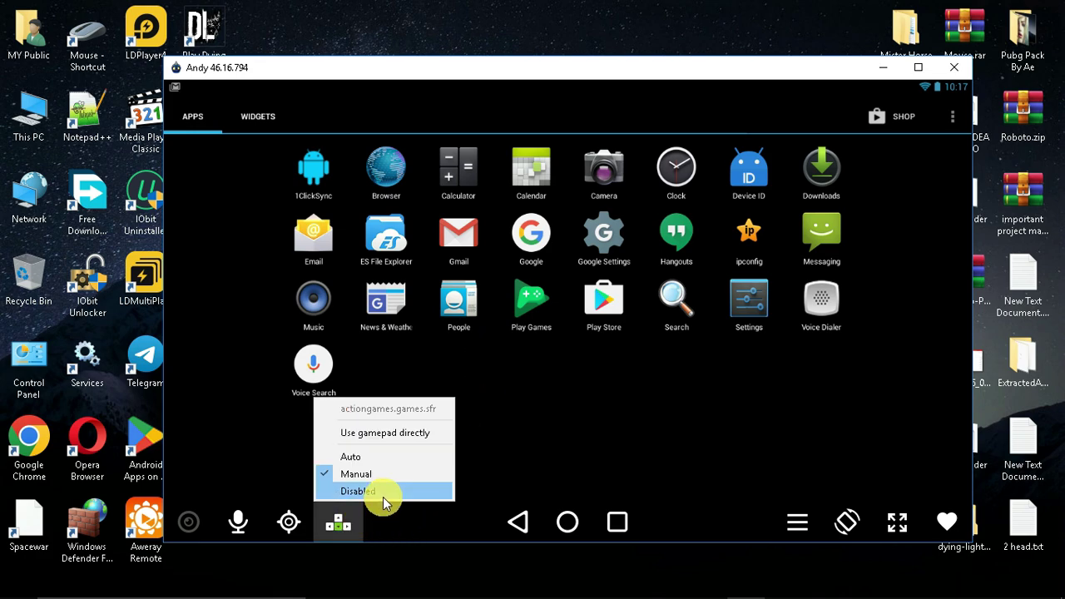
{"action": "left_click", "coordinate": [354, 458]}
{"action": "left_click", "coordinate": [599, 313]}
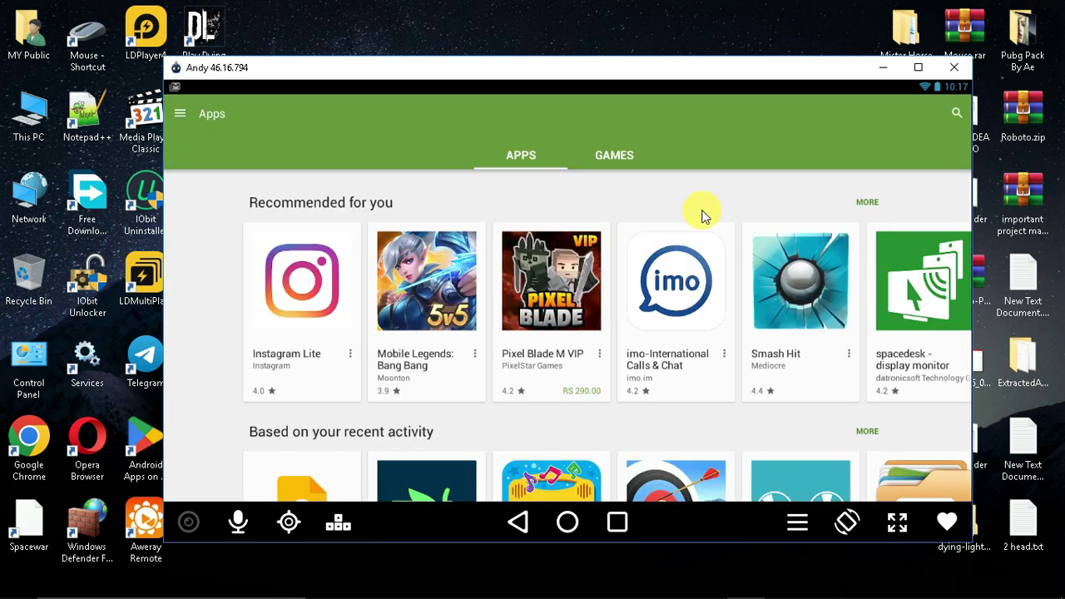
{"action": "left_click", "coordinate": [423, 283]}
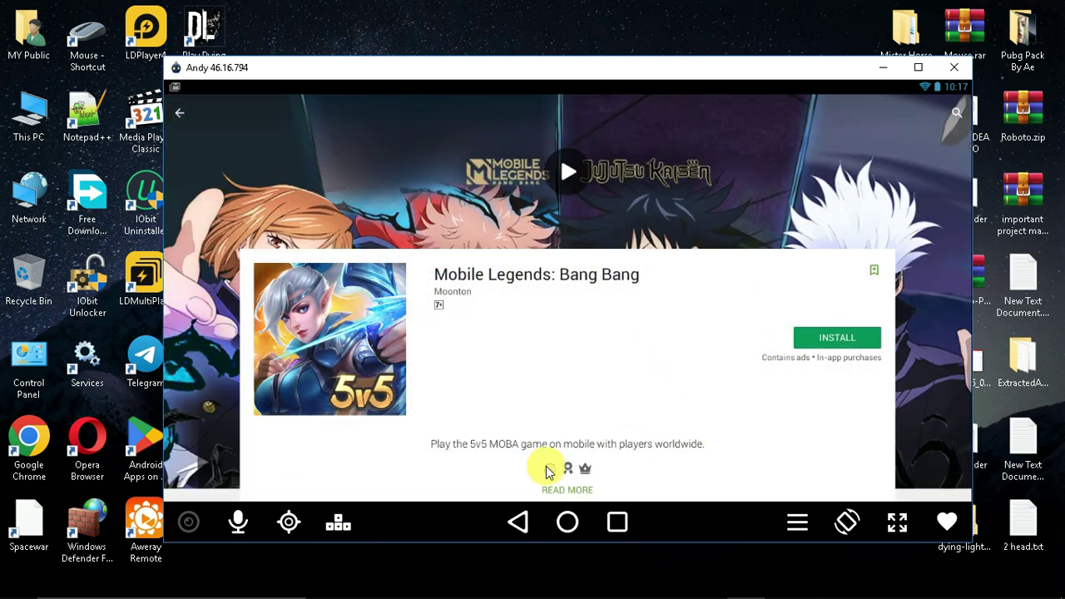
{"action": "left_click", "coordinate": [343, 520]}
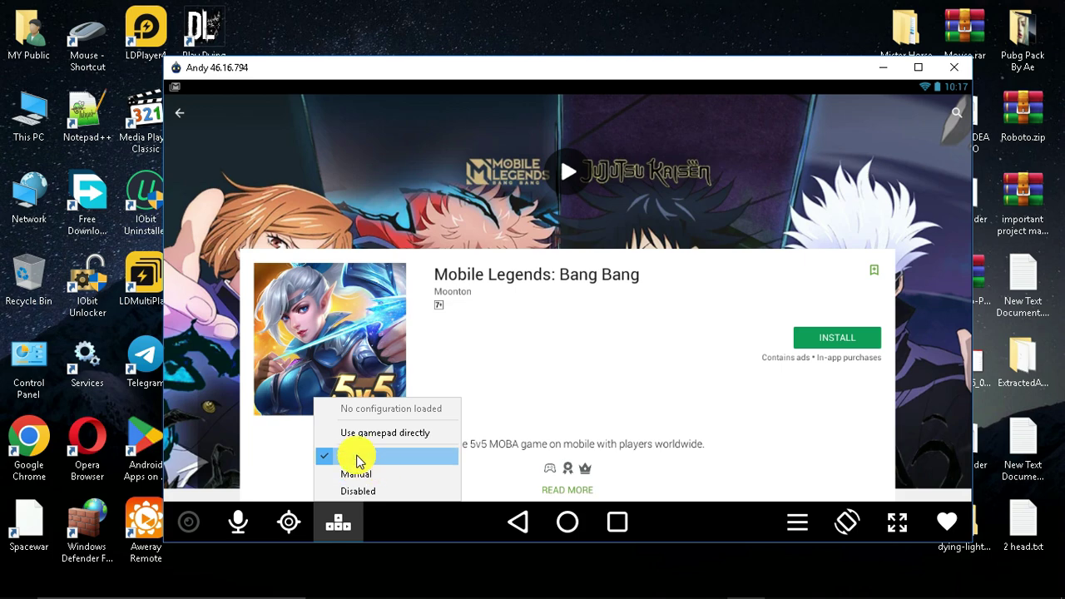
{"action": "left_click", "coordinate": [624, 501]}
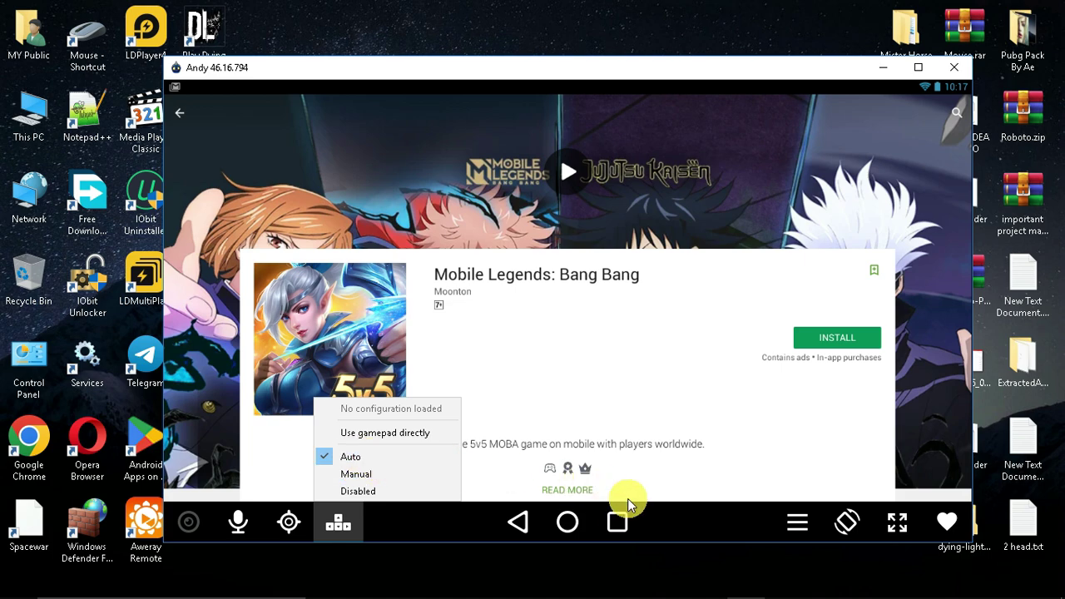
{"action": "left_click_drag", "start_coordinate": [882, 323], "coordinate": [905, 201]}
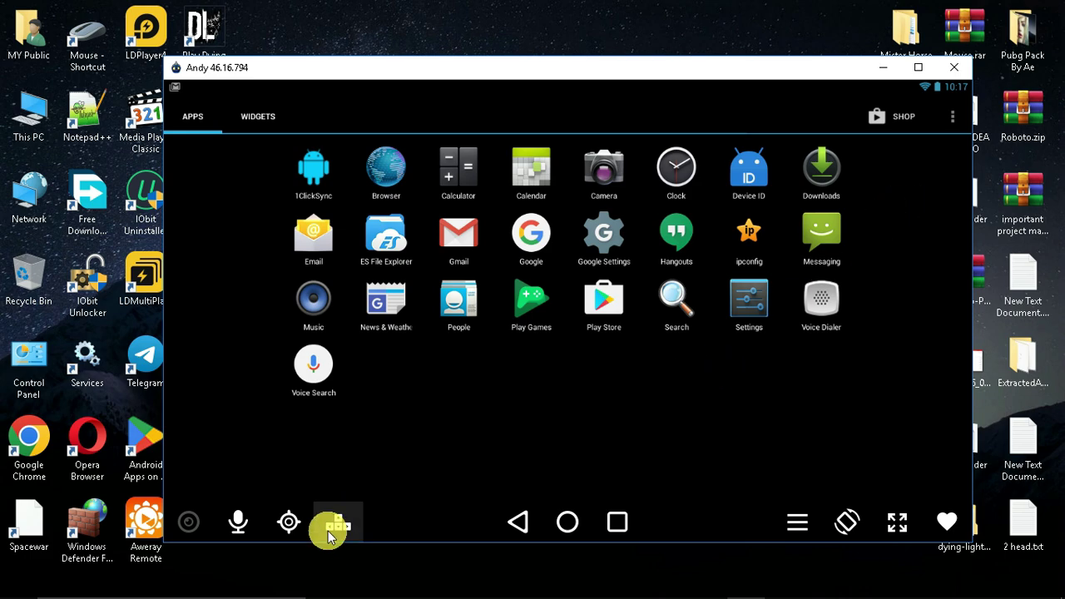
With the Play Store open, set key mapping to Manual and browse the list of keymapper configurations by app
{"action": "left_click", "coordinate": [602, 304]}
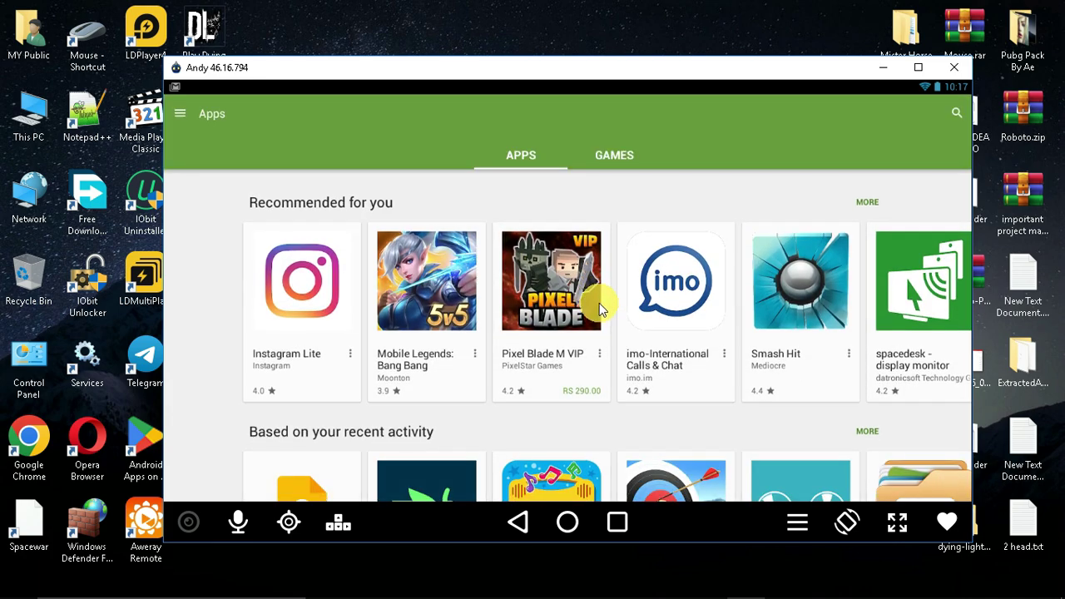
{"action": "left_click", "coordinate": [357, 519]}
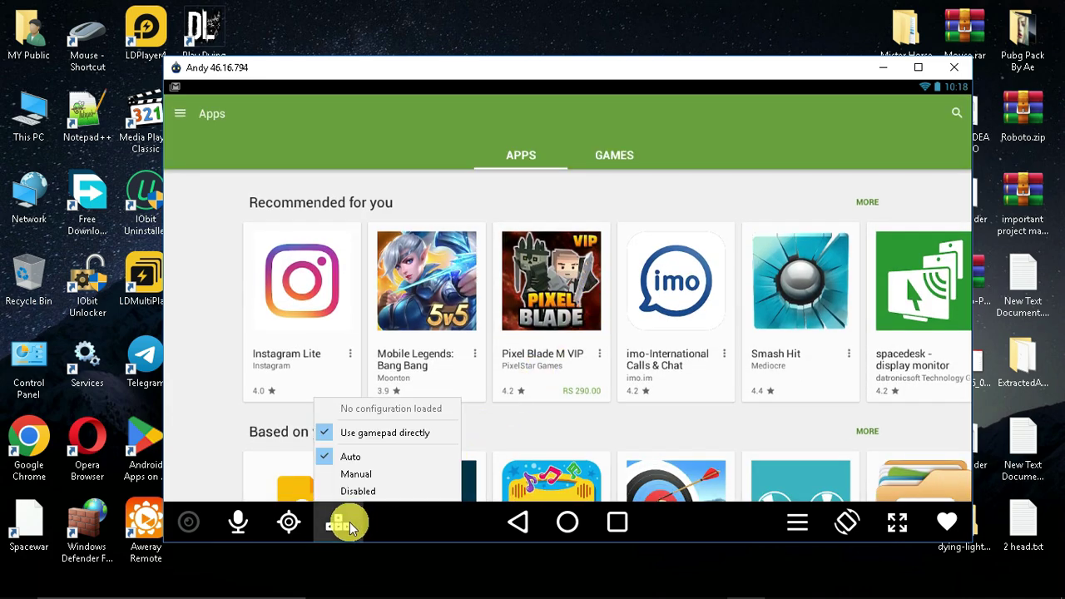
{"action": "left_click", "coordinate": [380, 476]}
{"action": "scroll", "coordinate": [482, 294], "scroll_direction": "down", "scroll_amount": 15}
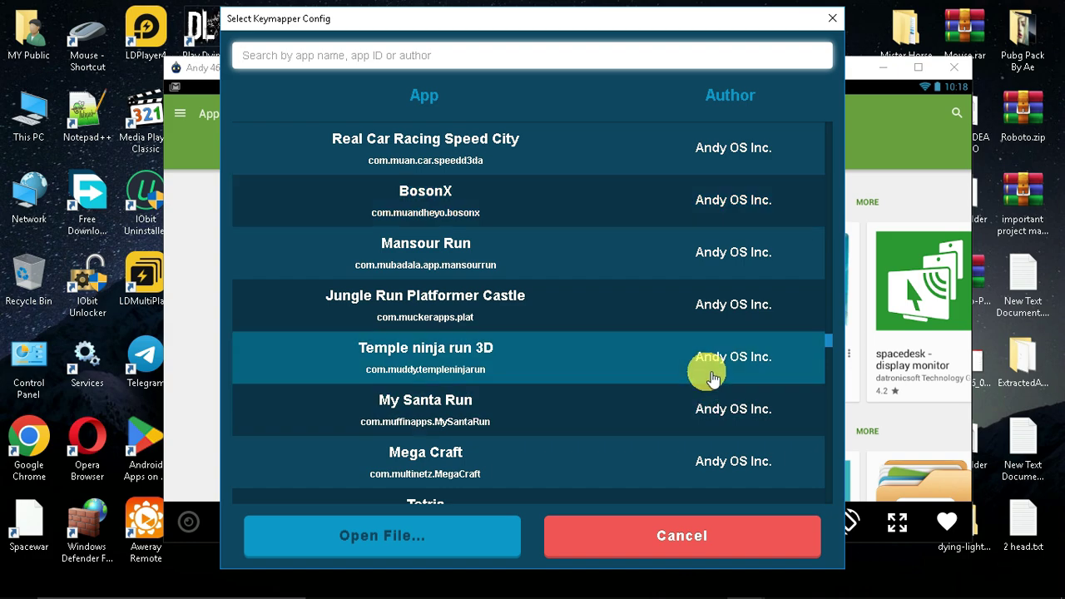
{"action": "scroll", "coordinate": [614, 407], "scroll_direction": "down", "scroll_amount": 3}
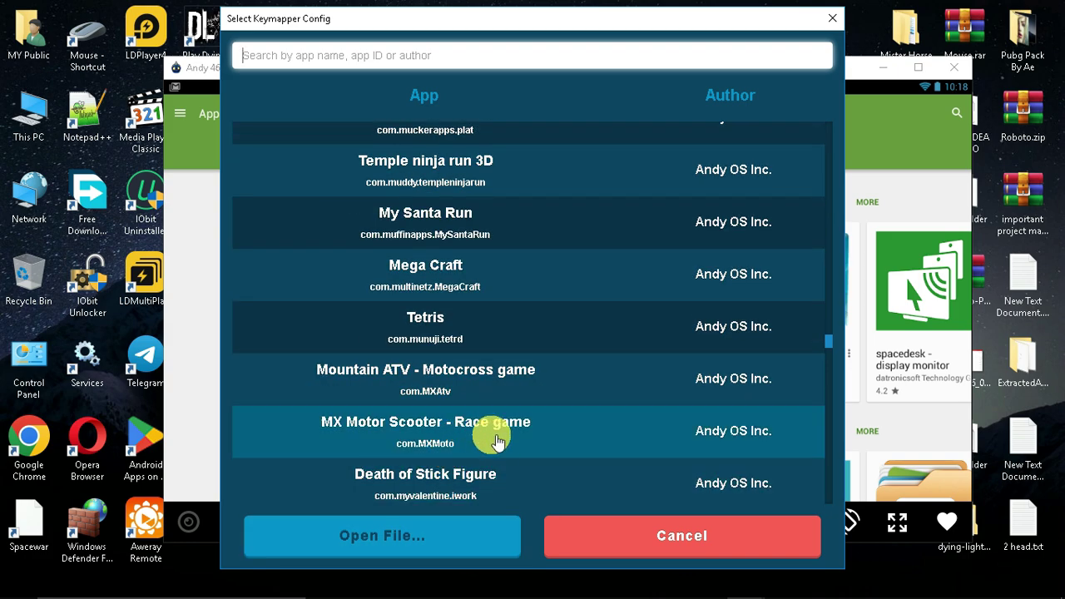
Check which file types can be loaded as a custom keymapper configuration, then cancel the file selection
{"action": "left_click", "coordinate": [455, 546]}
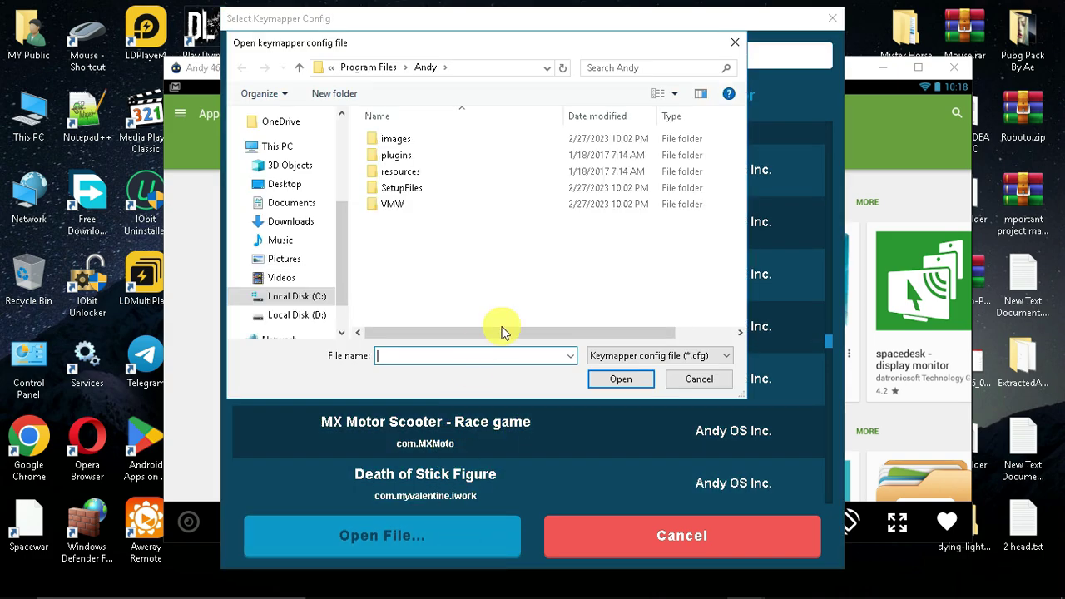
{"action": "left_click", "coordinate": [699, 379]}
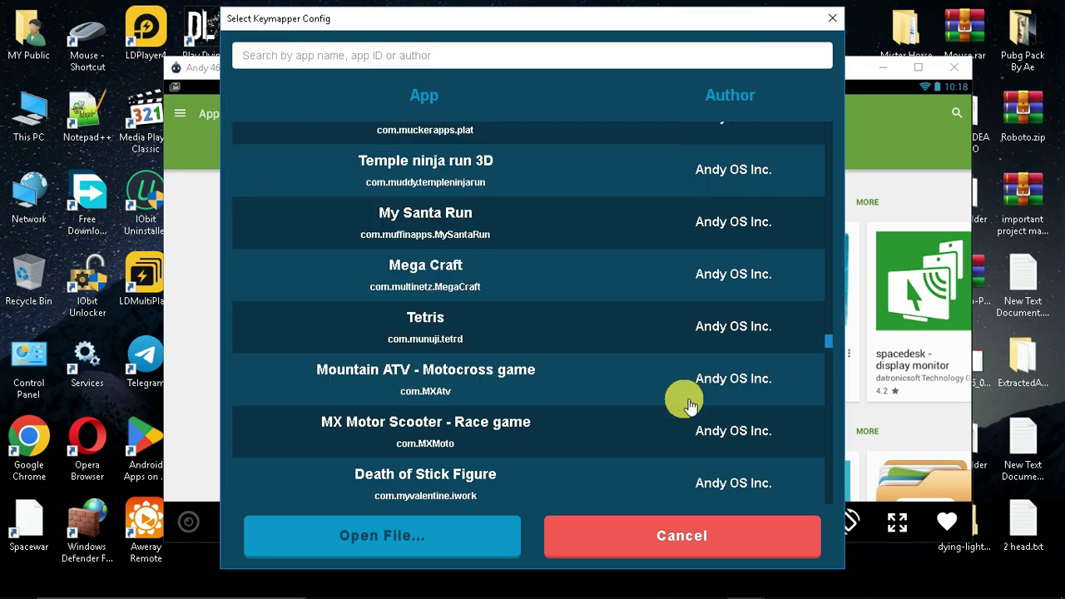
{"action": "left_click", "coordinate": [430, 541]}
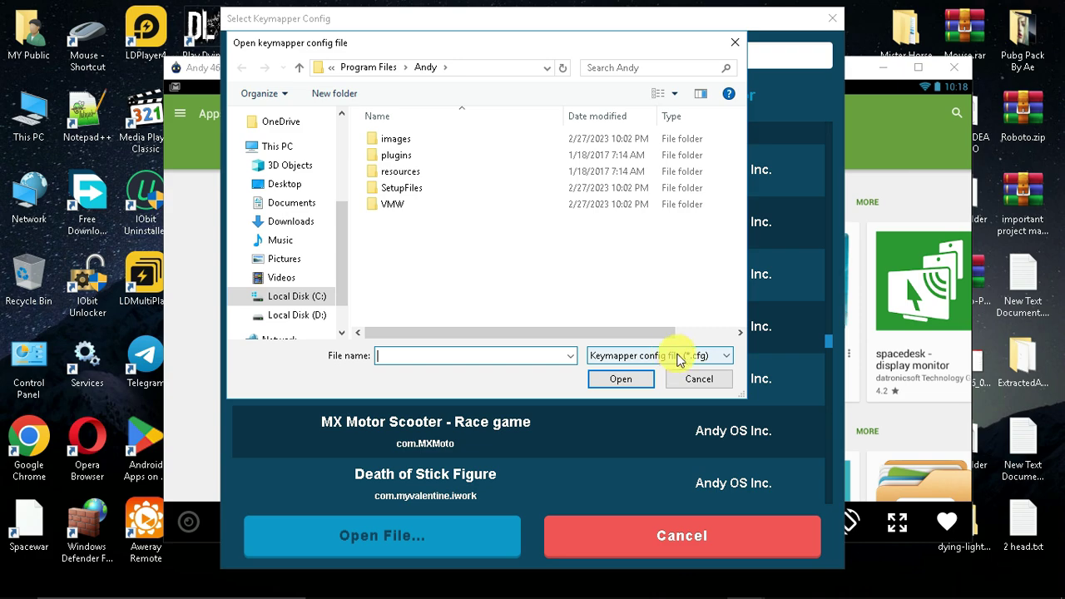
{"action": "left_click", "coordinate": [705, 357]}
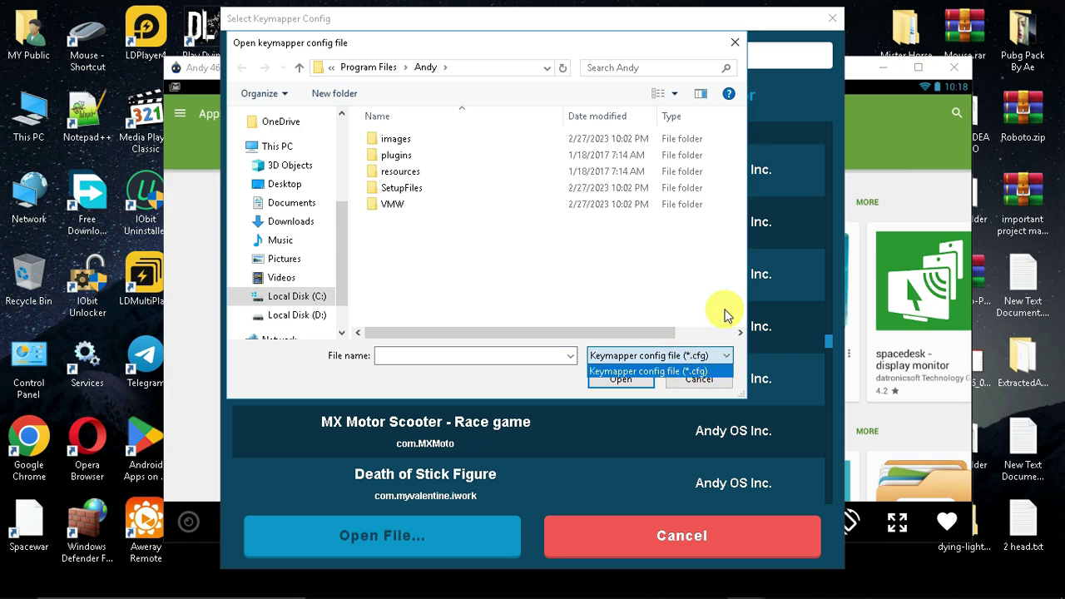
{"action": "left_click", "coordinate": [686, 310]}
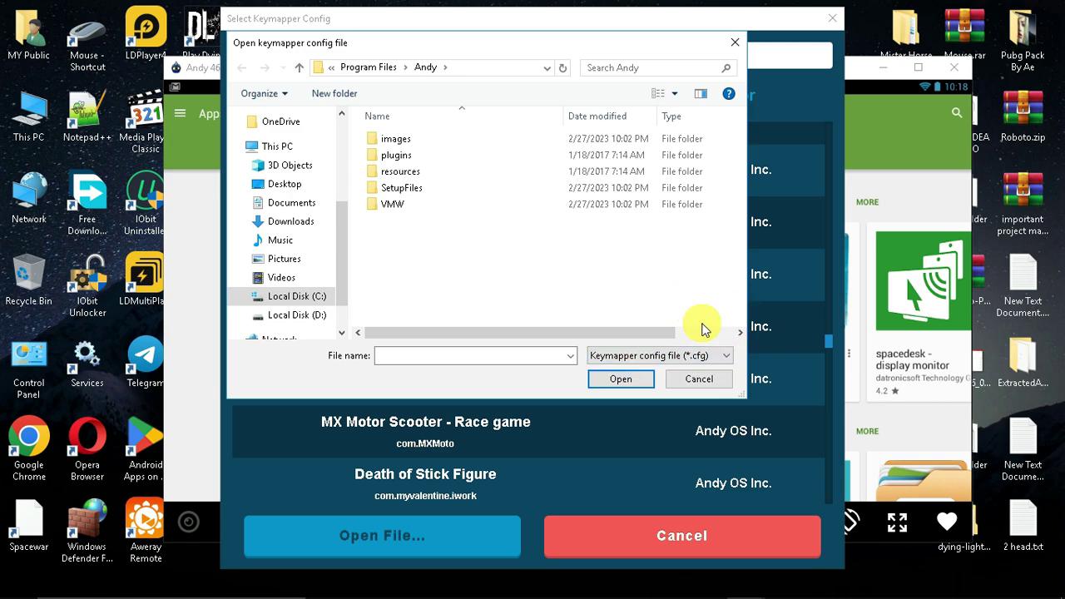
{"action": "left_click", "coordinate": [692, 378]}
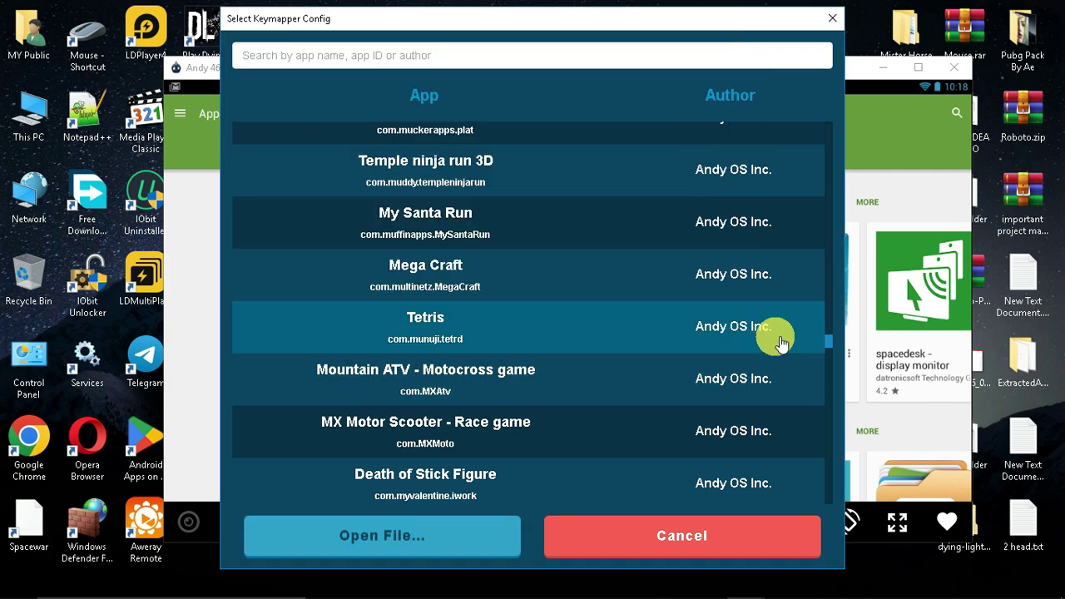
Choose one of the game configurations from earlier in the keymapper list and dismiss its How to Play key overview
{"action": "left_click_drag", "start_coordinate": [823, 340], "coordinate": [842, 195]}
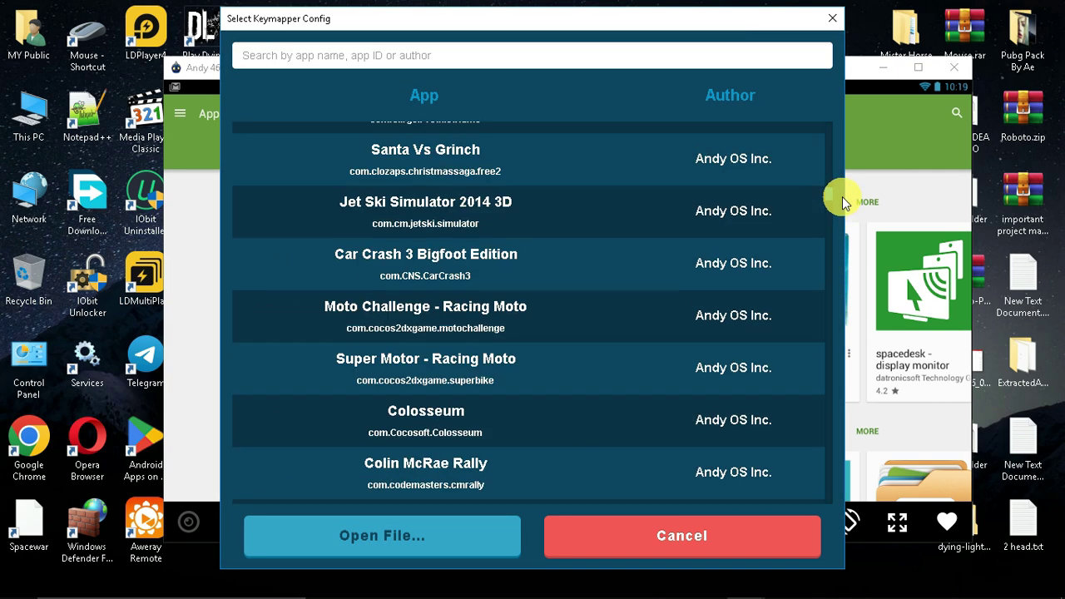
{"action": "scroll", "coordinate": [594, 376], "scroll_direction": "up", "scroll_amount": 5}
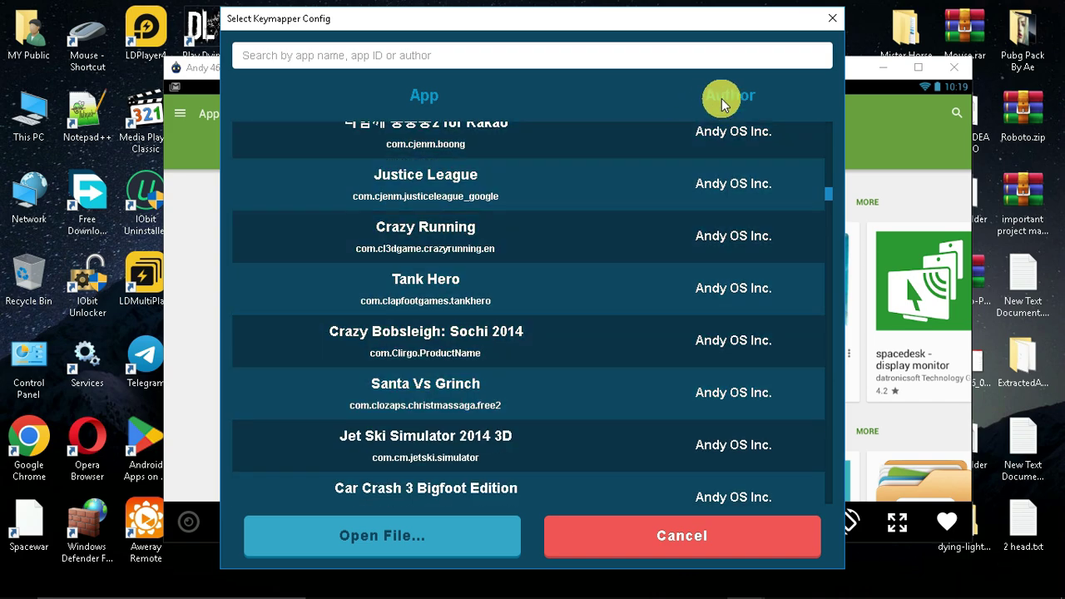
{"action": "scroll", "coordinate": [623, 316], "scroll_direction": "up", "scroll_amount": 10}
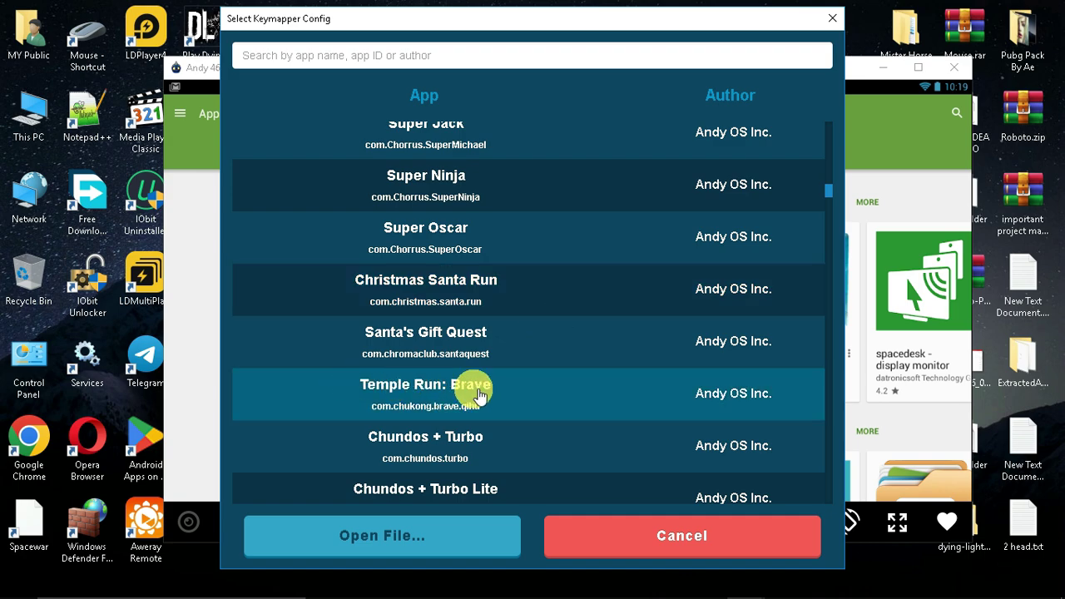
{"action": "scroll", "coordinate": [489, 337], "scroll_direction": "up", "scroll_amount": 10}
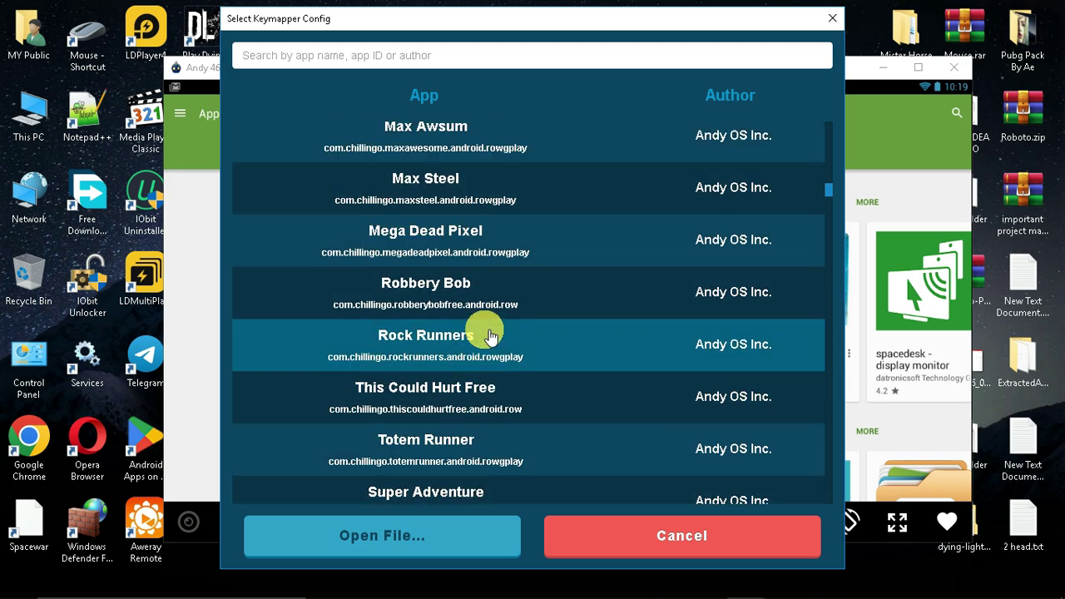
{"action": "left_click", "coordinate": [448, 265]}
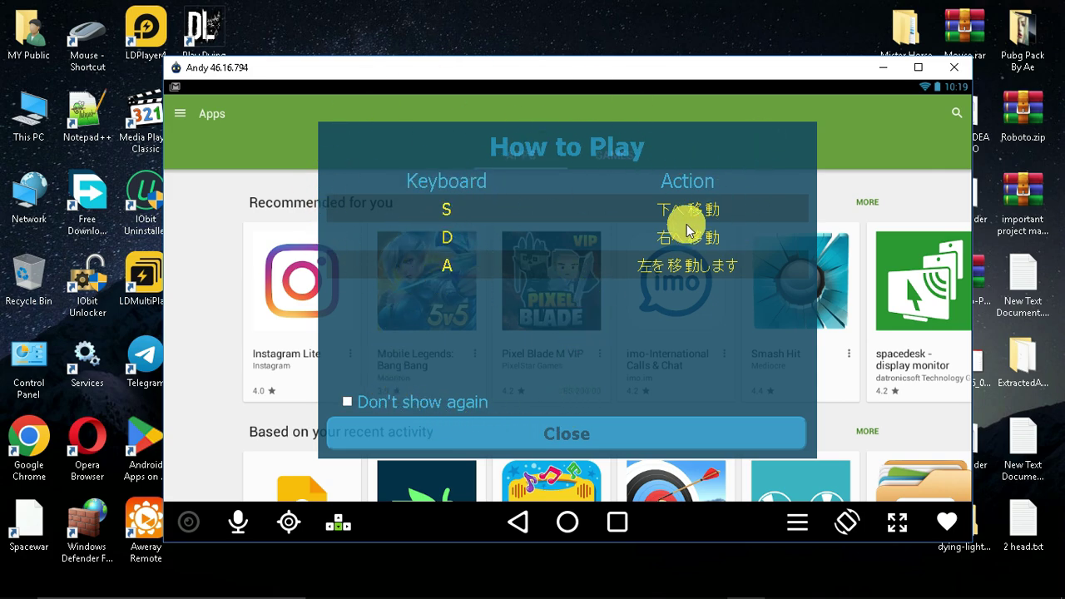
{"action": "left_click", "coordinate": [574, 441]}
{"action": "scroll", "coordinate": [686, 183], "scroll_direction": "down", "scroll_amount": 5}
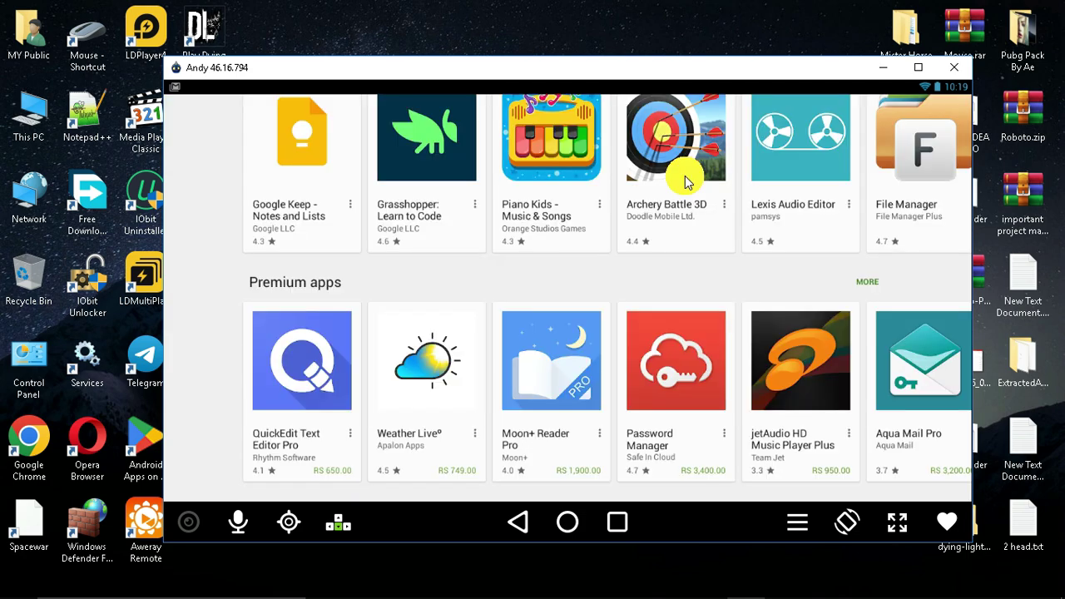